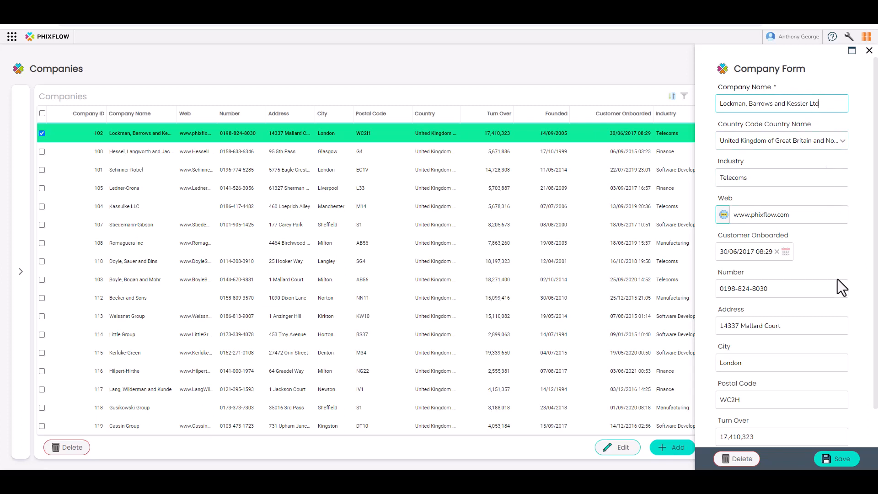
Save the Lockman, Barrows and Kessler Ltd record, then start and discard an email to its first employee.
{"action": "left_click", "coordinate": [838, 462]}
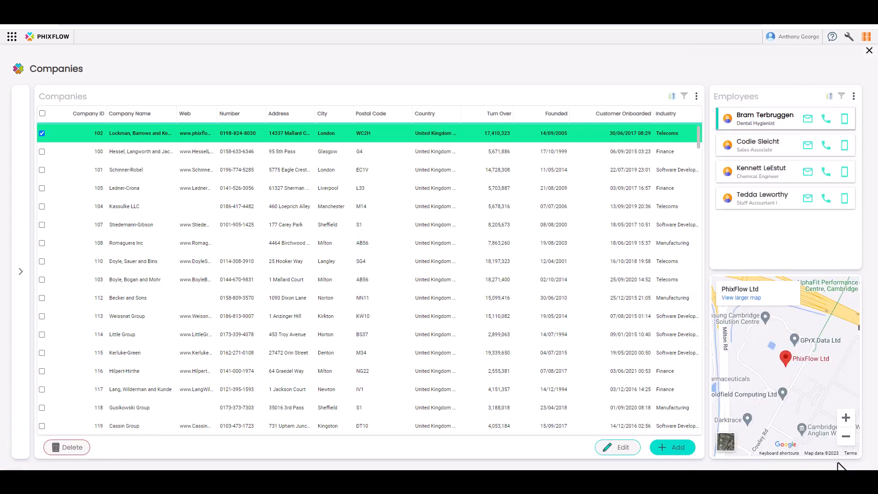
{"action": "left_click", "coordinate": [808, 120]}
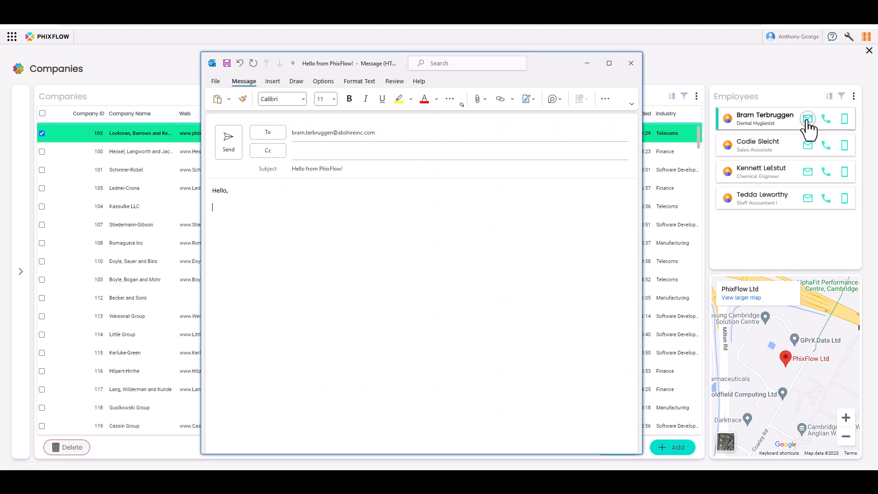
{"action": "left_click", "coordinate": [631, 64]}
{"action": "double_click", "coordinate": [633, 152]}
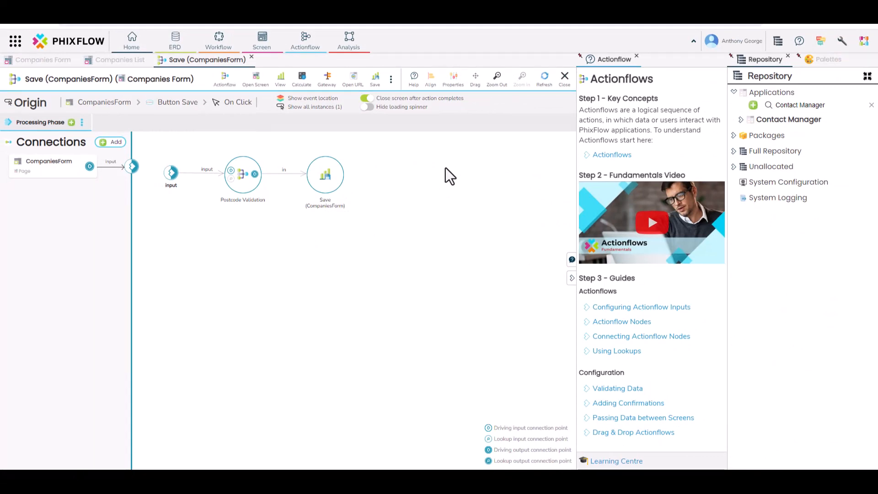
Show all instances of the Save (CompaniesForm) actionflow, then close the instances list.
{"action": "left_click", "coordinate": [311, 107]}
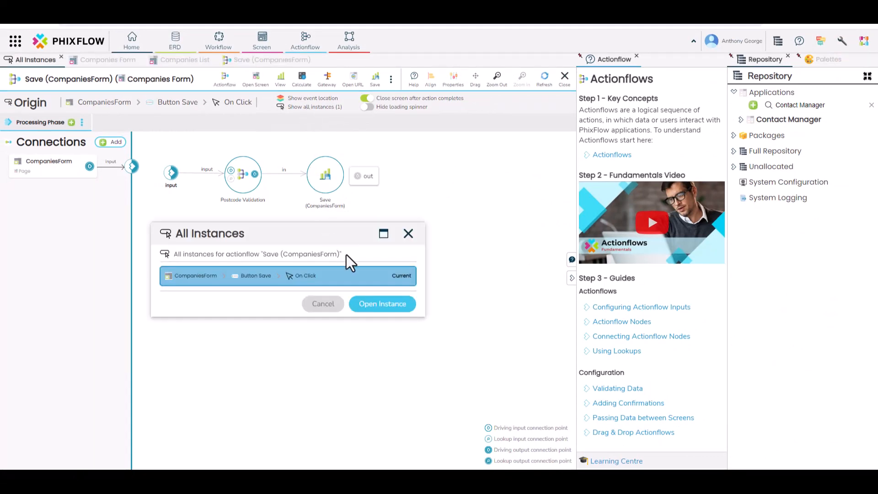
{"action": "left_click", "coordinate": [408, 234]}
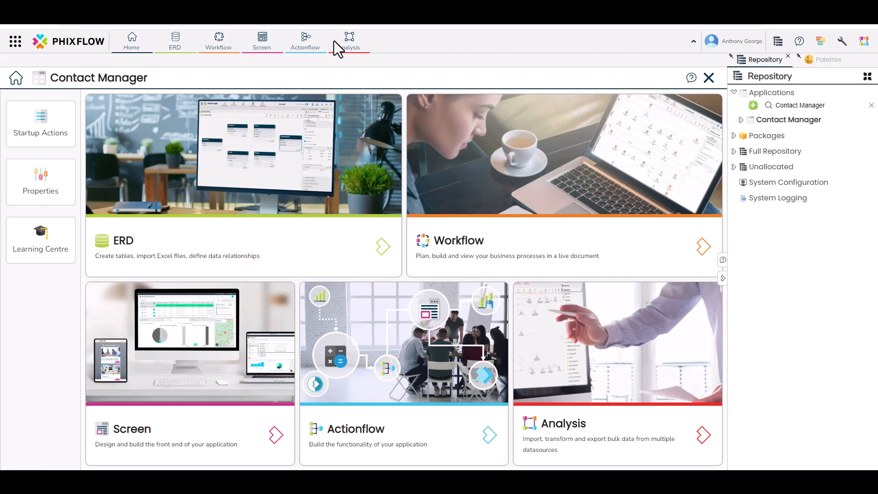
Open the Companies List screen from the application's Screens list in the screen designer.
{"action": "left_click", "coordinate": [723, 260]}
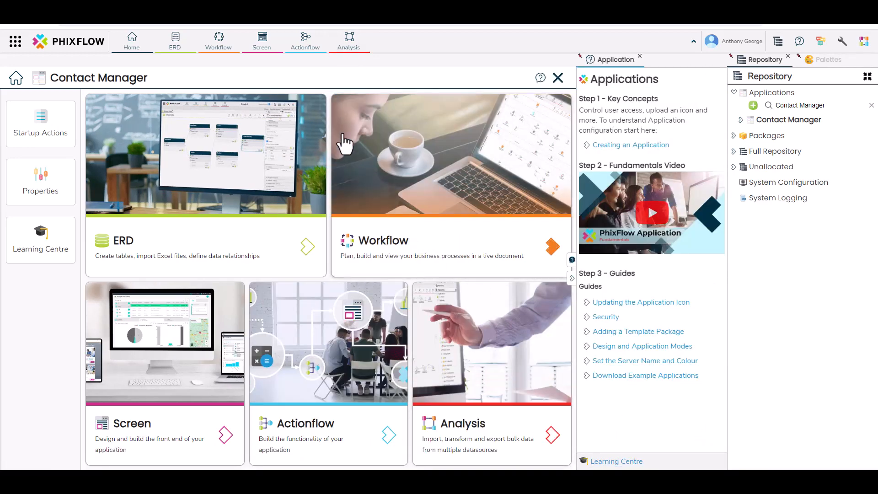
{"action": "left_click", "coordinate": [268, 44]}
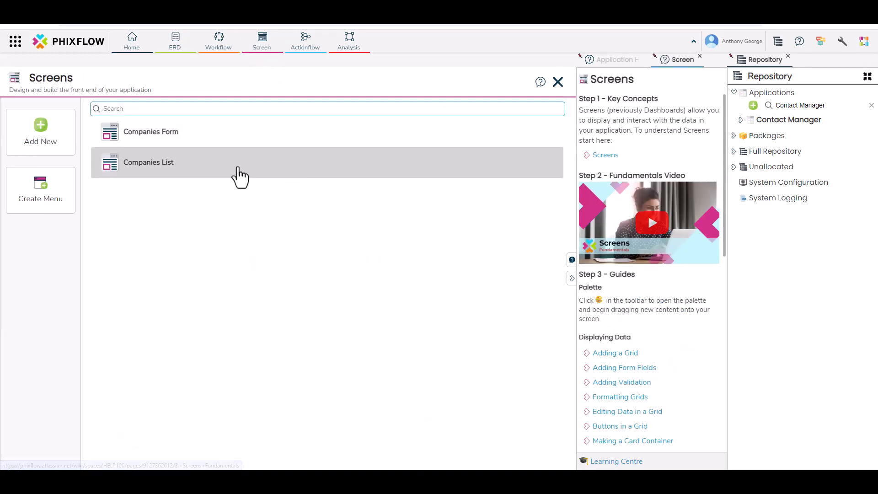
{"action": "left_click", "coordinate": [155, 173]}
{"action": "double_click", "coordinate": [156, 174]}
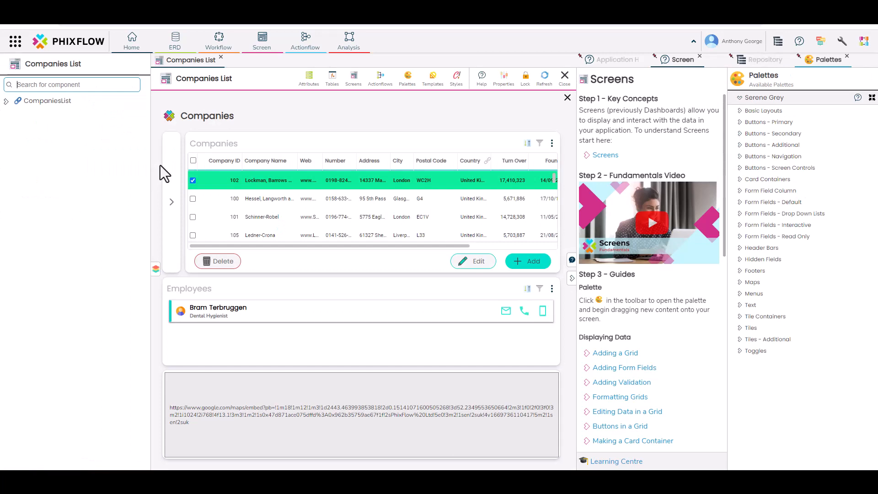
Close the help panel, dismiss the grid's Grid Actions setup, and display the Add button's Add (Companies) actionflow.
{"action": "left_click", "coordinate": [572, 260]}
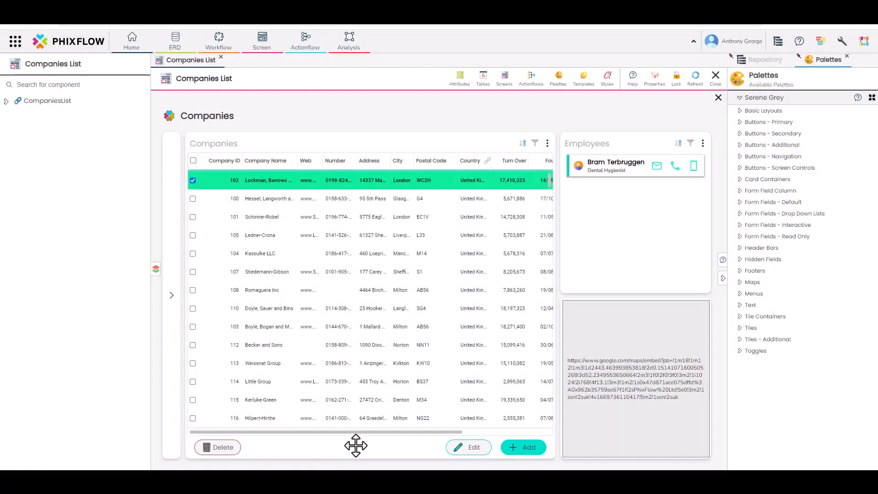
{"action": "right_click", "coordinate": [378, 312]}
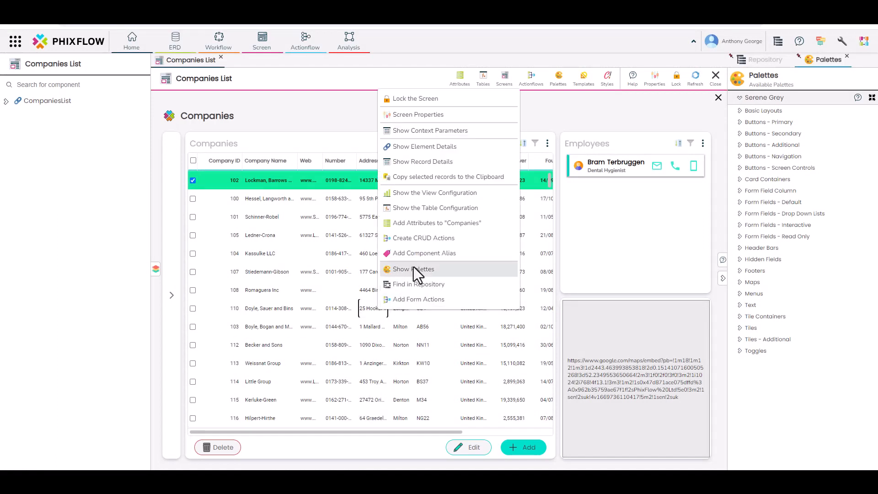
{"action": "left_click", "coordinate": [430, 238]}
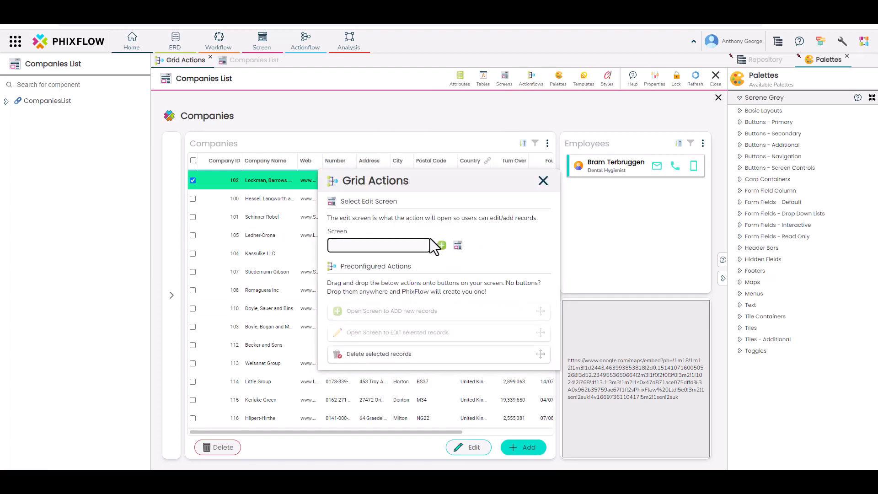
{"action": "left_click", "coordinate": [543, 181]}
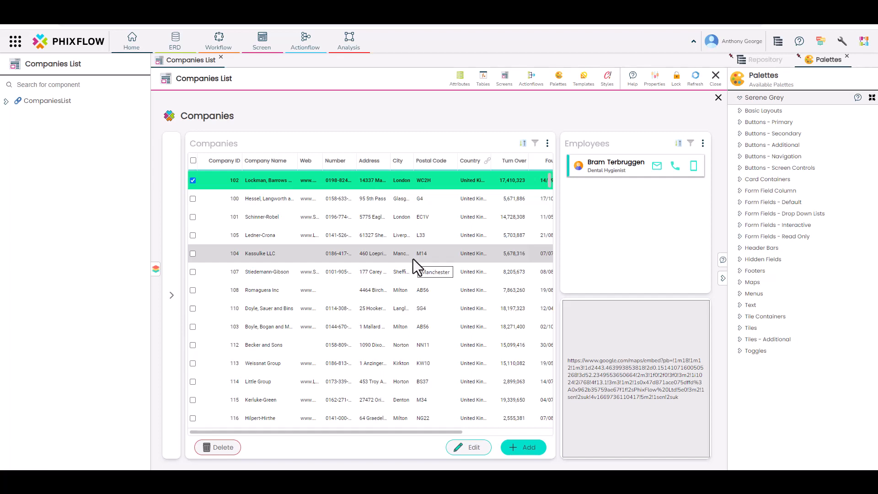
{"action": "right_click", "coordinate": [514, 449]}
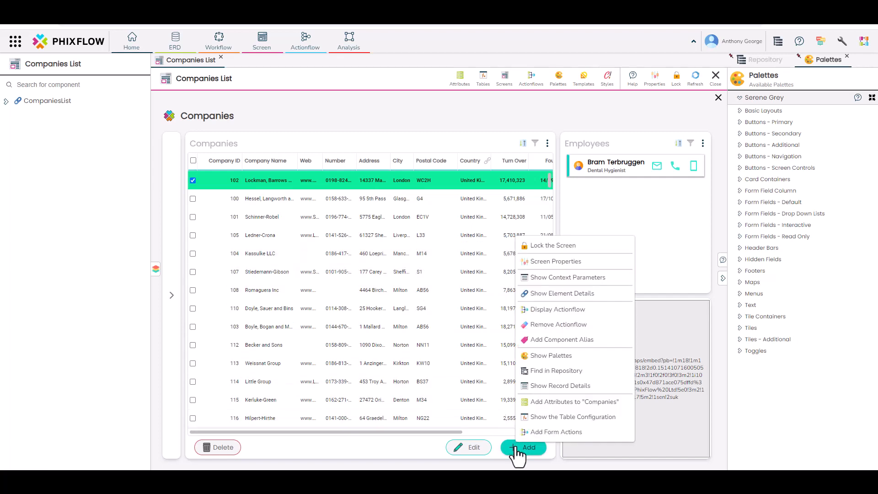
{"action": "left_click", "coordinate": [531, 310]}
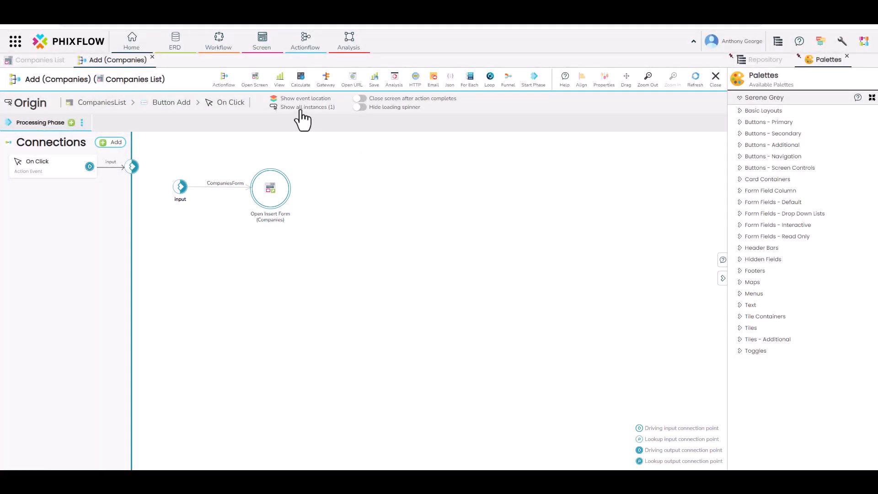
{"action": "left_click", "coordinate": [301, 109]}
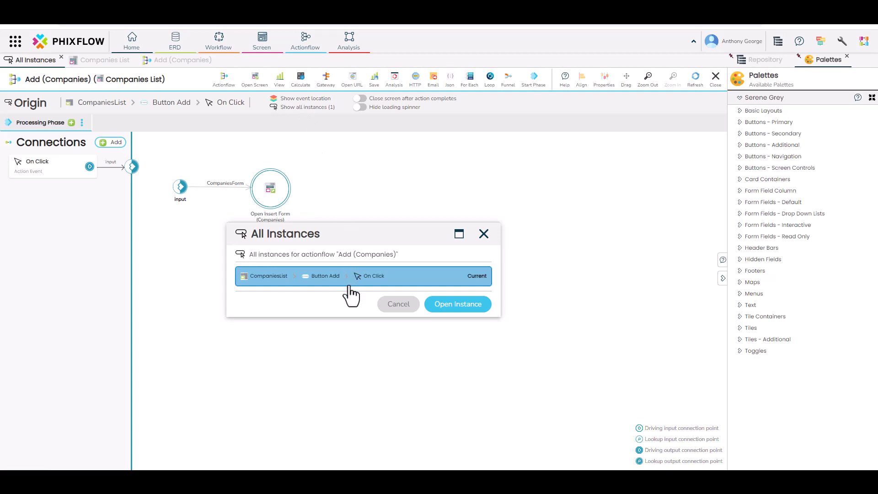
{"action": "left_click", "coordinate": [484, 233]}
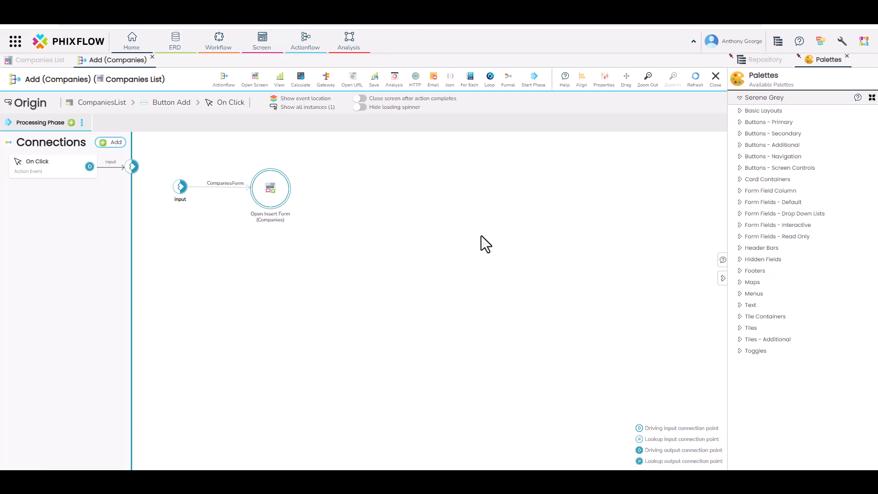
{"action": "left_click", "coordinate": [310, 99]}
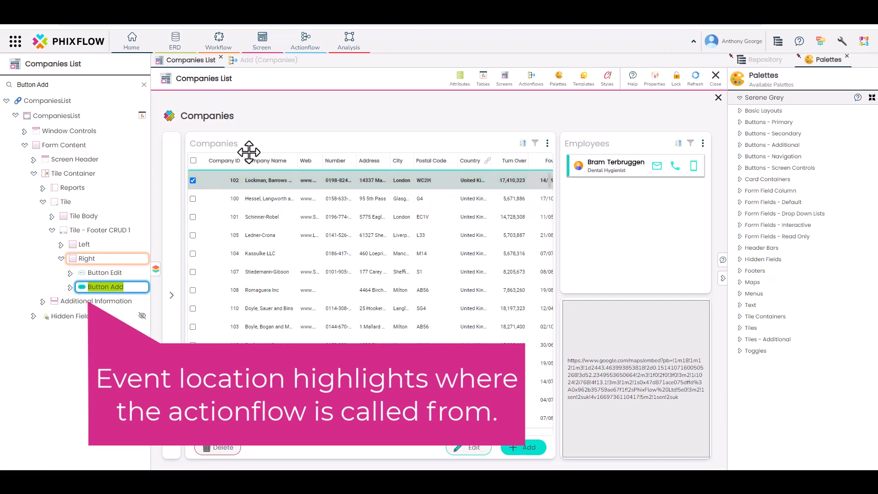
{"action": "left_click", "coordinate": [284, 60]}
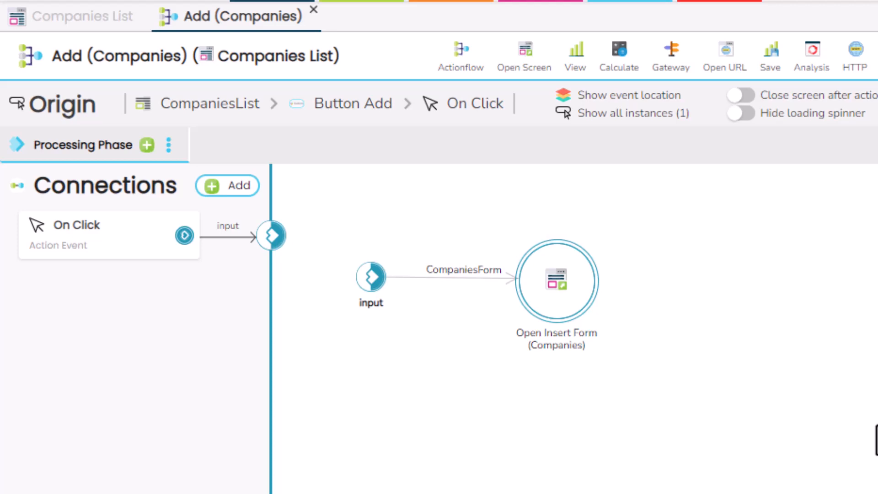
Cancel a new connection point, then inspect the input point and the Open Insert Form (Companies) settings.
{"action": "left_click", "coordinate": [252, 186]}
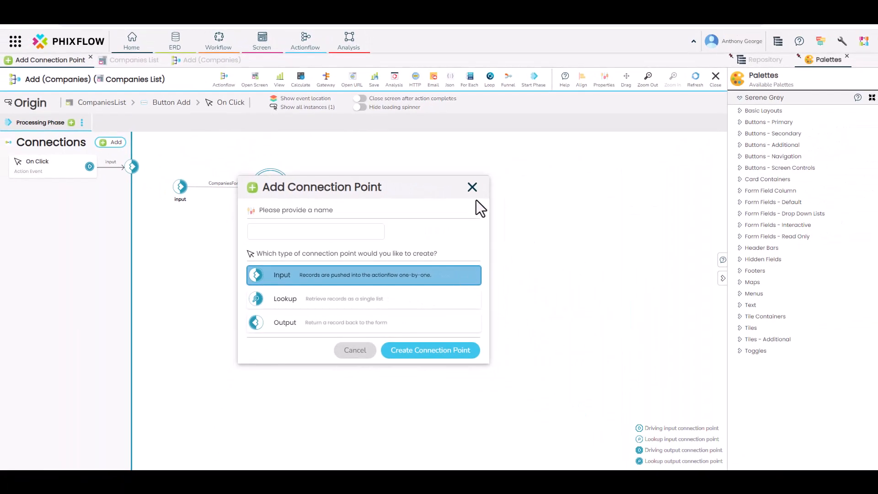
{"action": "left_click", "coordinate": [472, 187]}
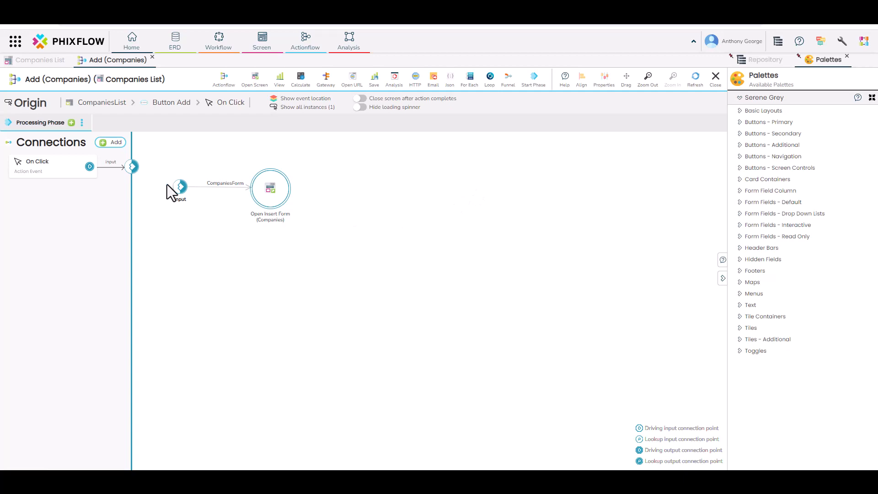
{"action": "left_click", "coordinate": [133, 172]}
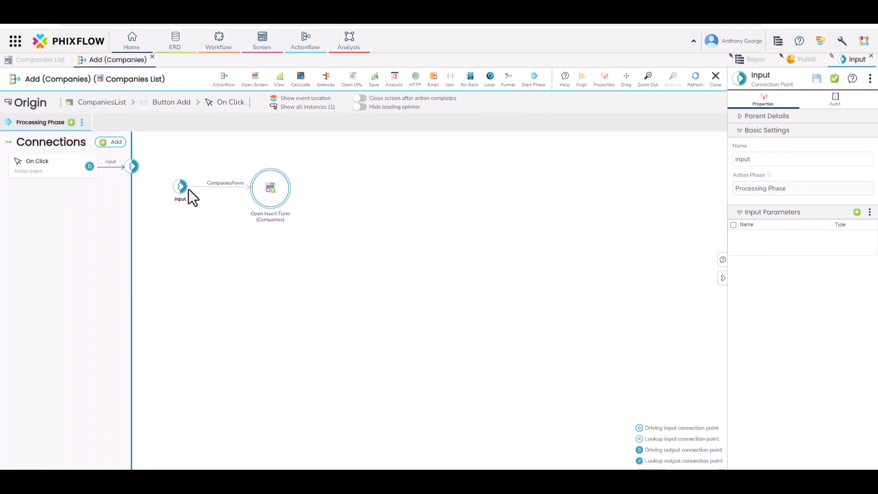
{"action": "left_click", "coordinate": [269, 192]}
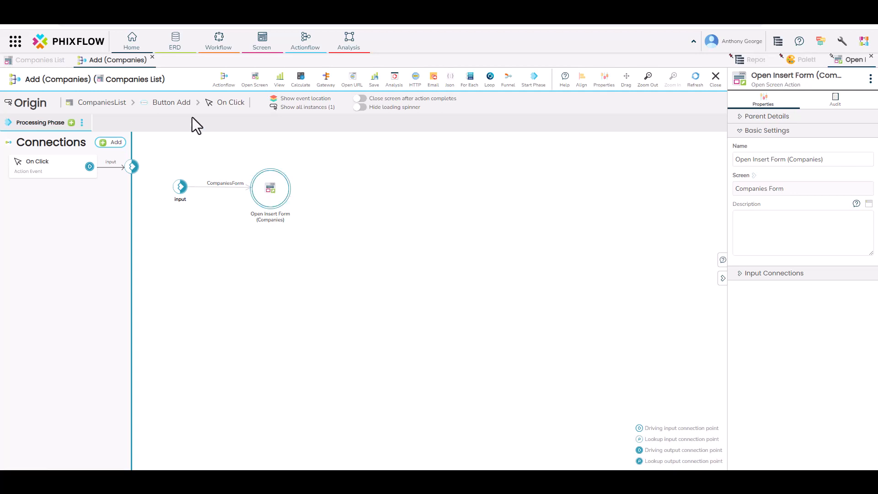
Close Add (Companies), preview Companies List, unlock the new company form, and display the Save (CompaniesForm) actionflow.
{"action": "left_click", "coordinate": [153, 57]}
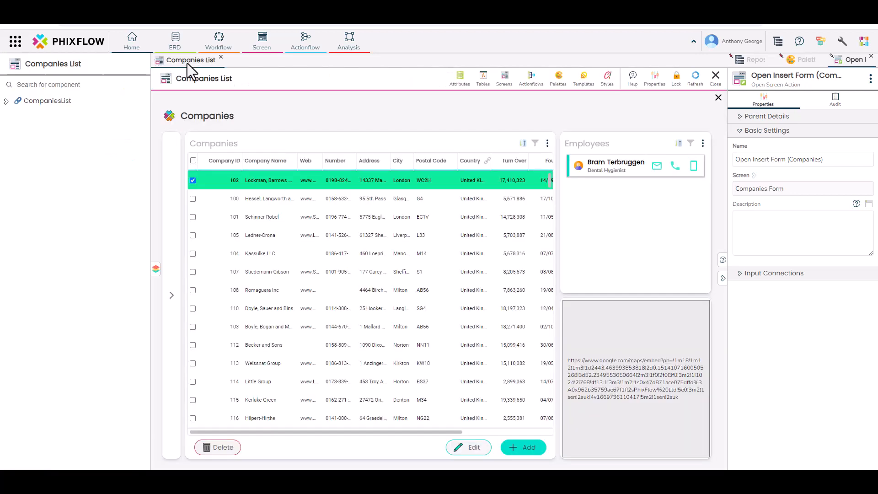
{"action": "left_click", "coordinate": [676, 79]}
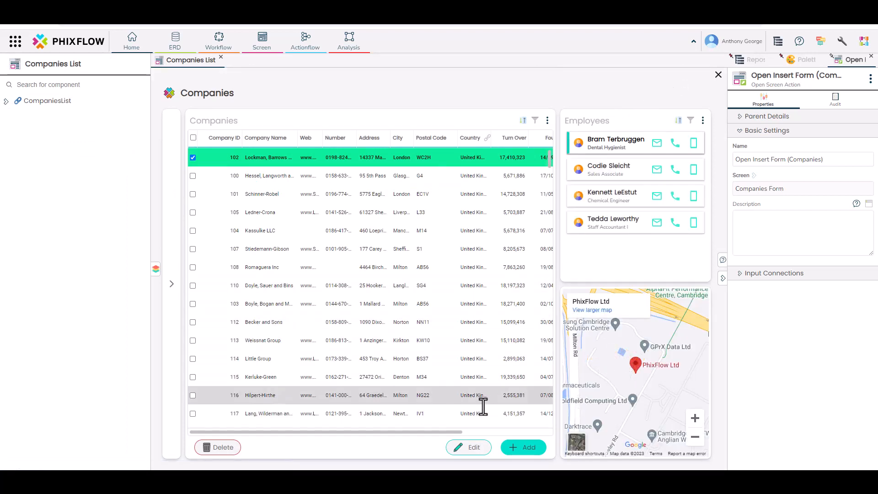
{"action": "left_click", "coordinate": [516, 448]}
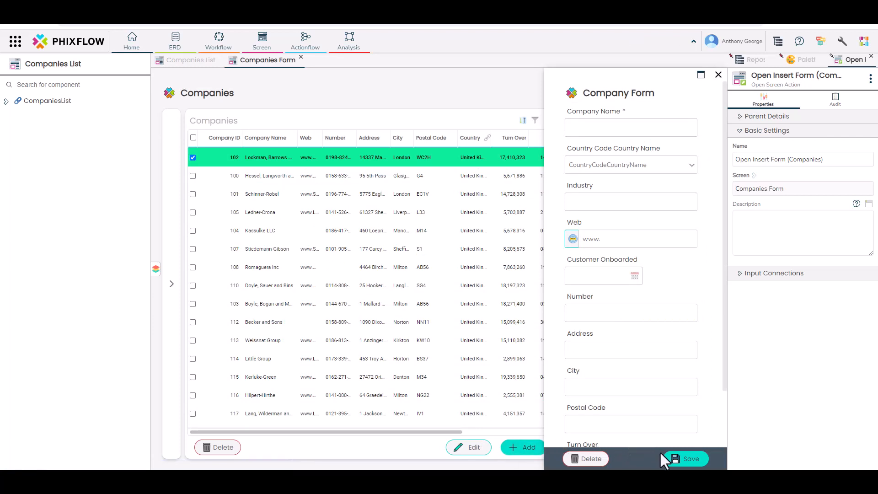
{"action": "right_click", "coordinate": [673, 449]}
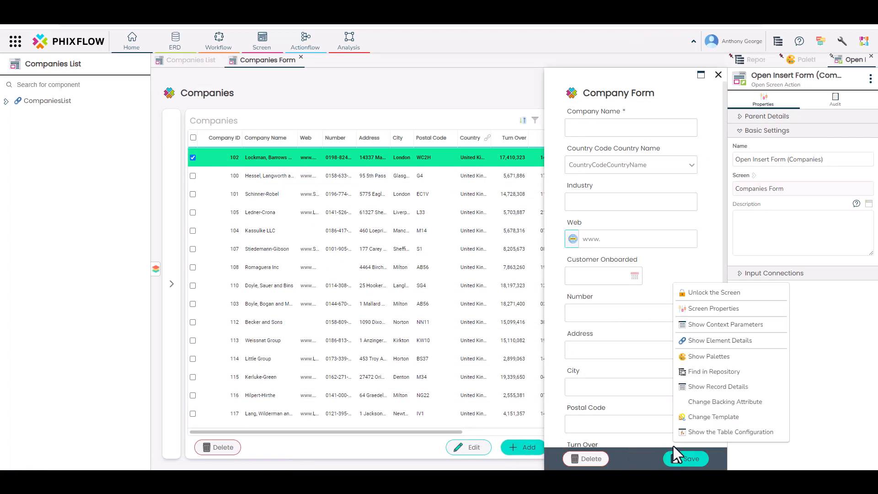
{"action": "left_click", "coordinate": [693, 295]}
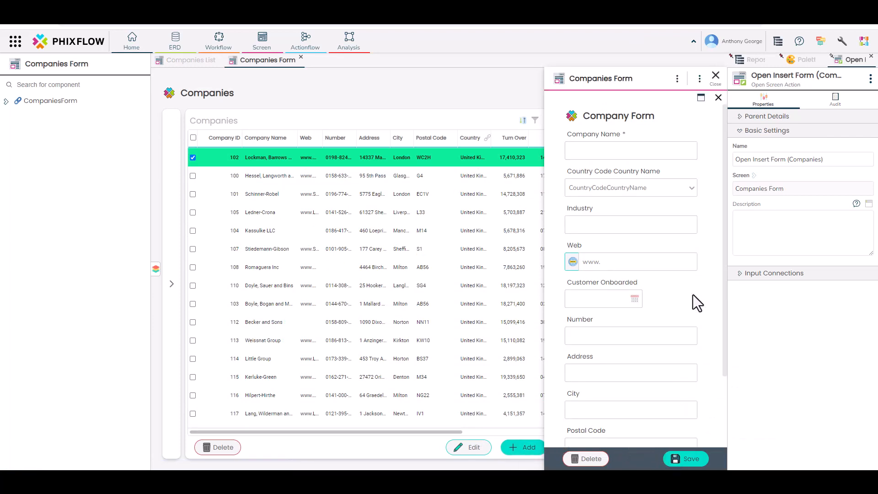
{"action": "right_click", "coordinate": [673, 455]}
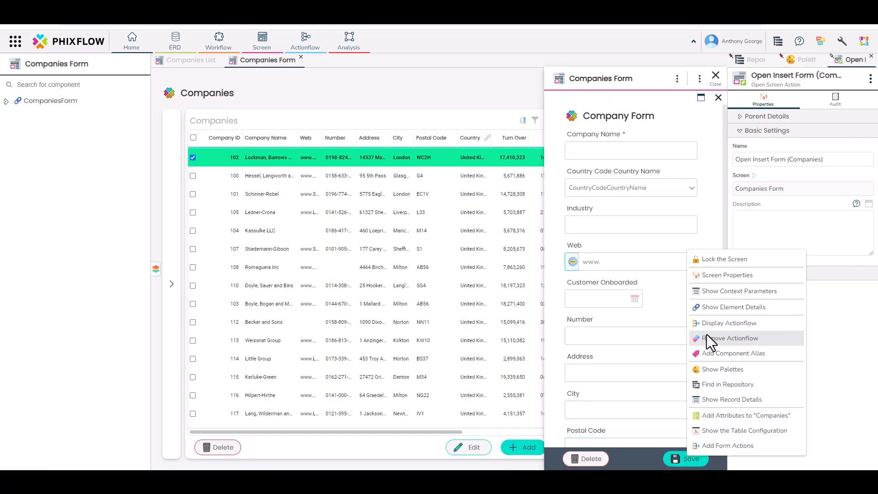
{"action": "left_click", "coordinate": [710, 323]}
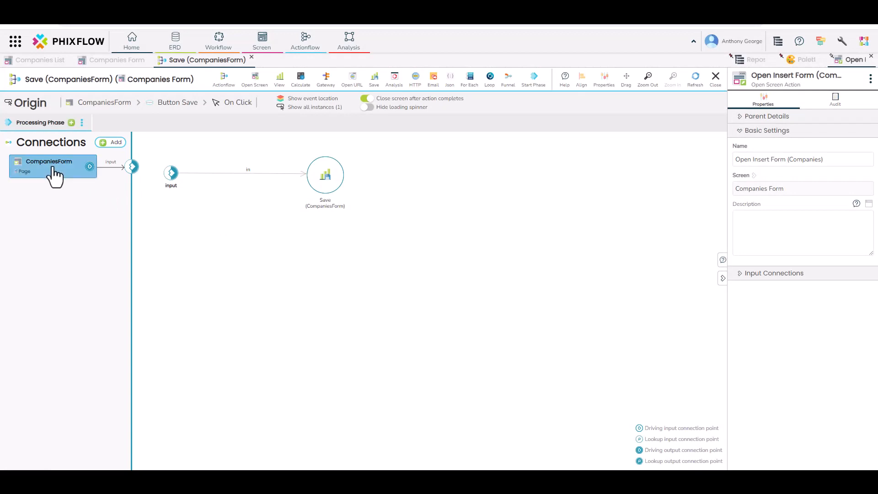
Connect CompaniesForm as the input of the Save (CompaniesForm) actionflow.
{"action": "left_click", "coordinate": [55, 177]}
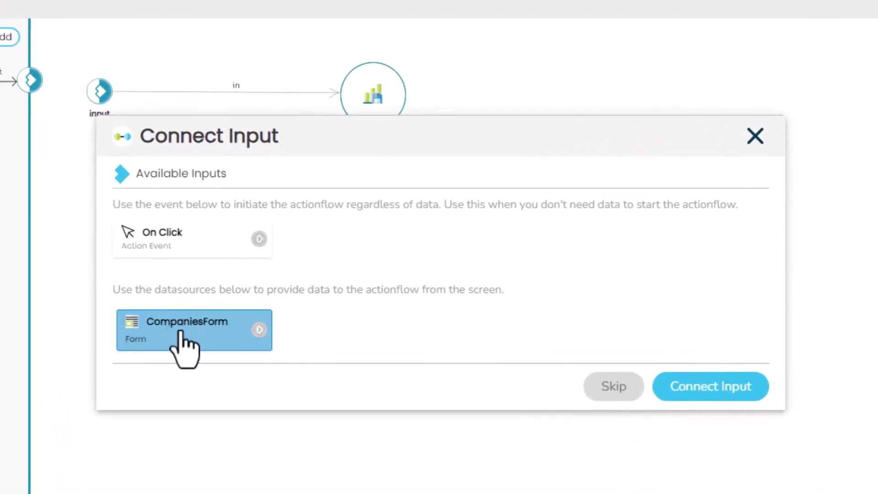
{"action": "left_click", "coordinate": [182, 333]}
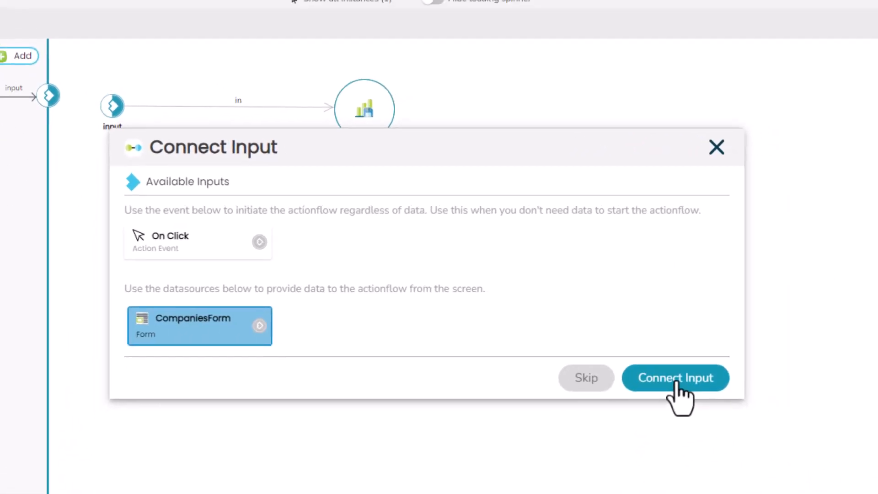
{"action": "left_click", "coordinate": [677, 382]}
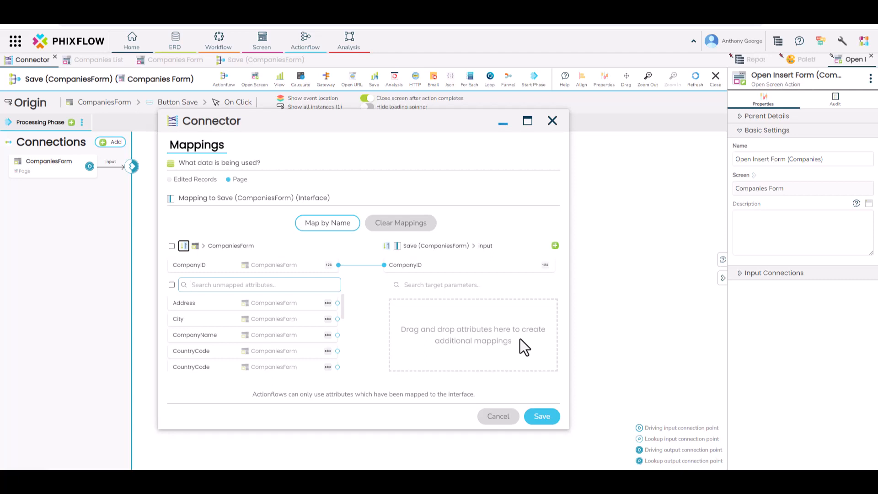
{"action": "left_click", "coordinate": [542, 417]}
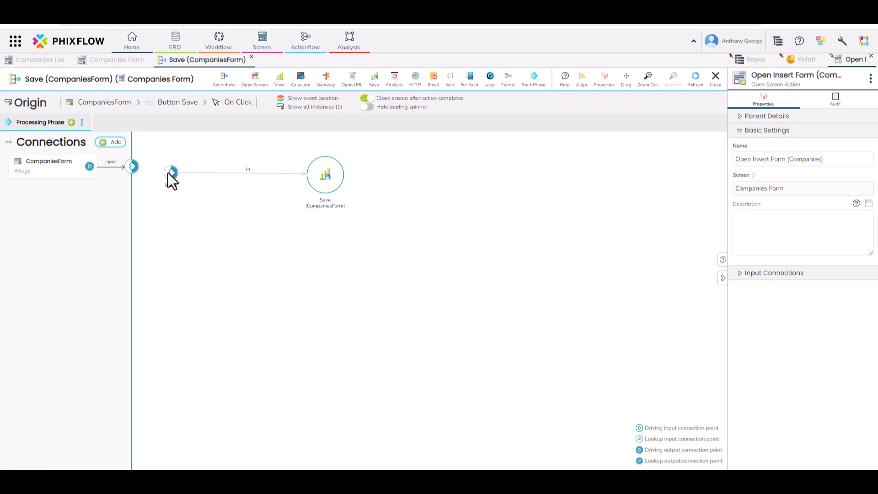
Clear the input-to-save connector's mappings and map by name so only CompanyID is passed.
{"action": "left_click", "coordinate": [188, 174]}
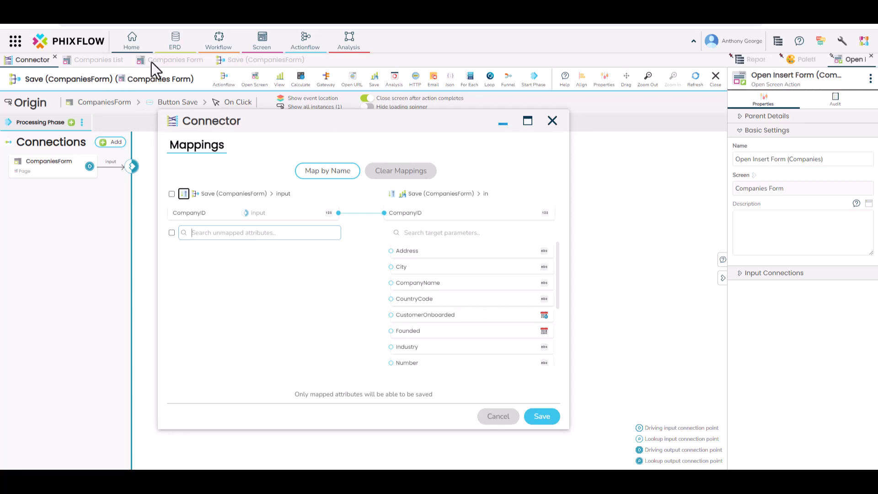
{"action": "left_click", "coordinate": [385, 173]}
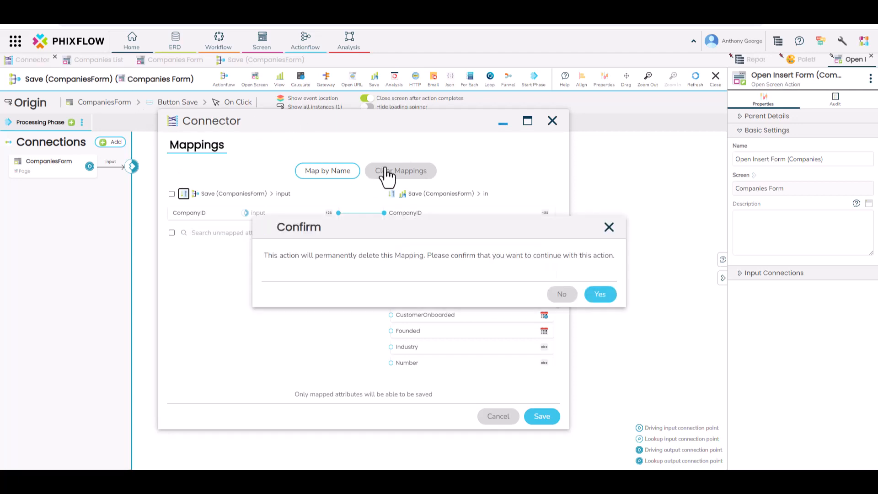
{"action": "left_click", "coordinate": [595, 295]}
{"action": "left_click_drag", "start_coordinate": [348, 229], "coordinate": [416, 259]}
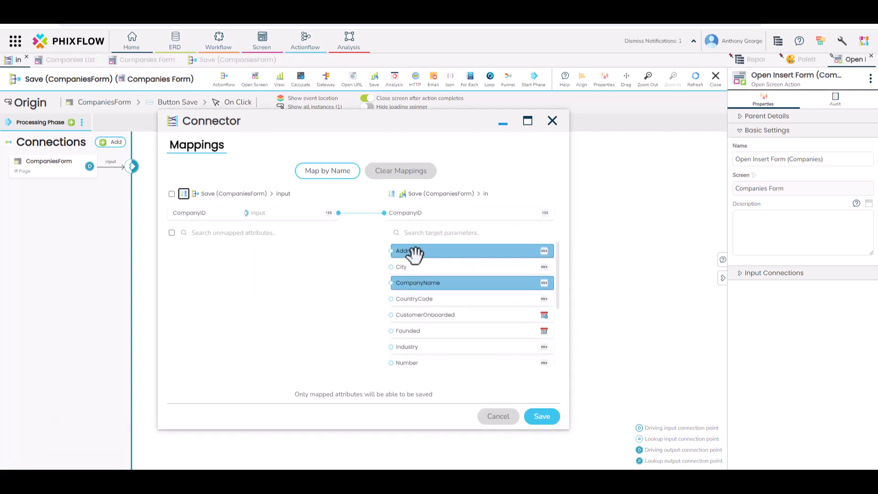
{"action": "left_click", "coordinate": [400, 174]}
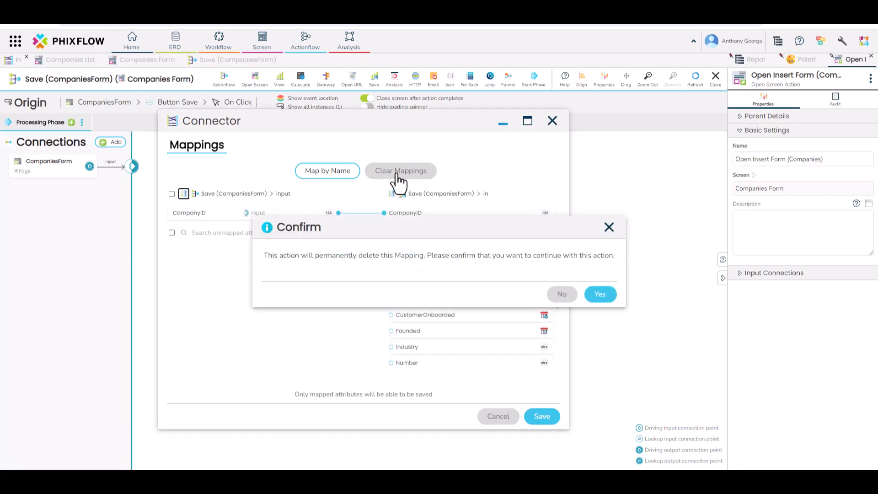
{"action": "left_click", "coordinate": [600, 294]}
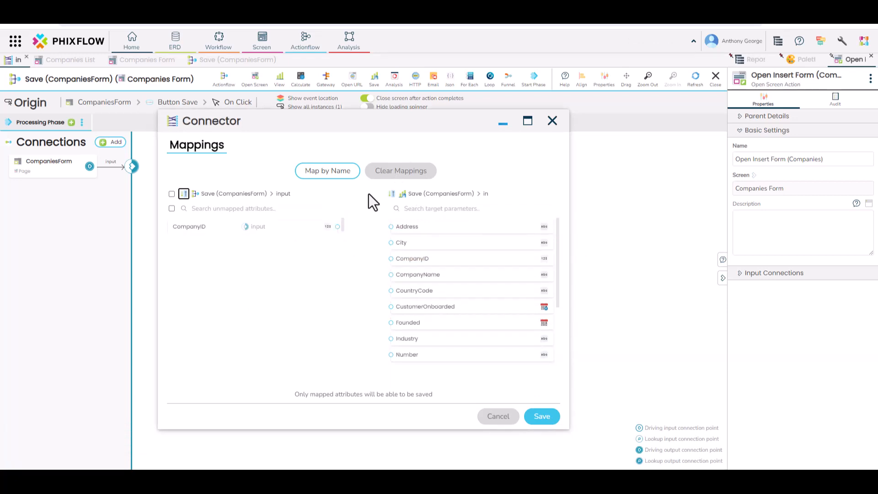
{"action": "left_click", "coordinate": [331, 173]}
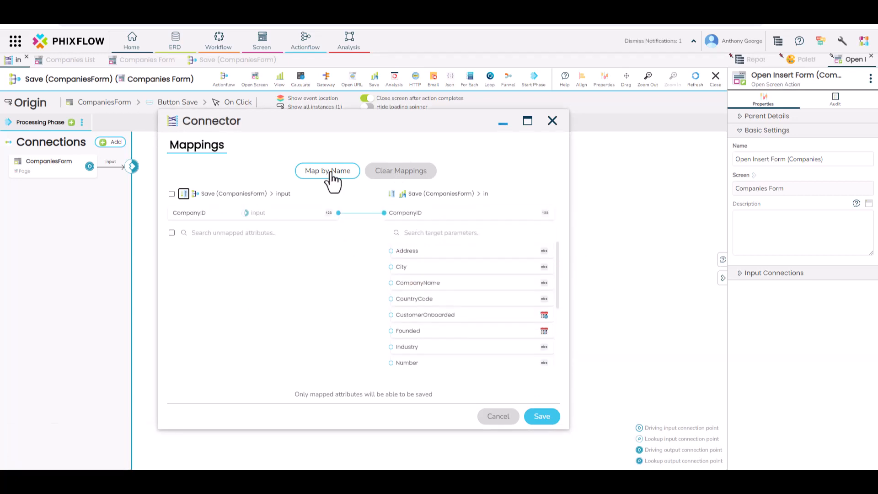
{"action": "left_click", "coordinate": [543, 418]}
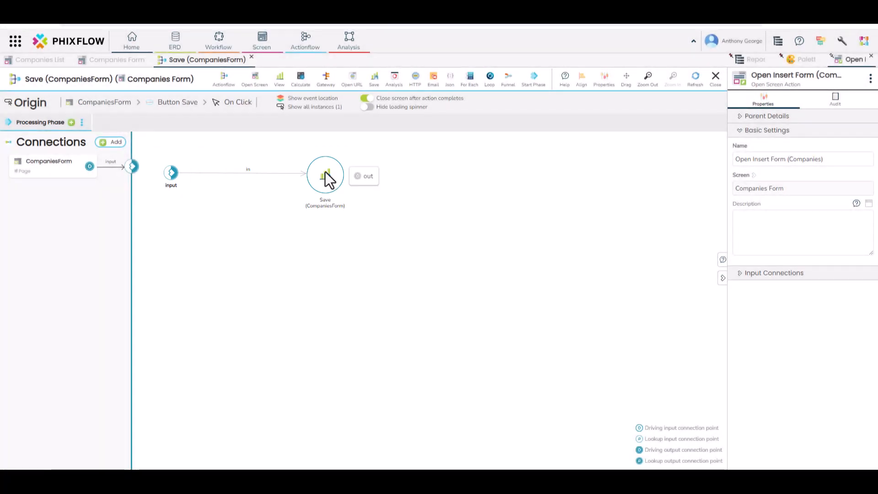
Select the Save (CompaniesForm) node to show its Companies table settings with CompanyID mapped.
{"action": "left_click", "coordinate": [325, 173]}
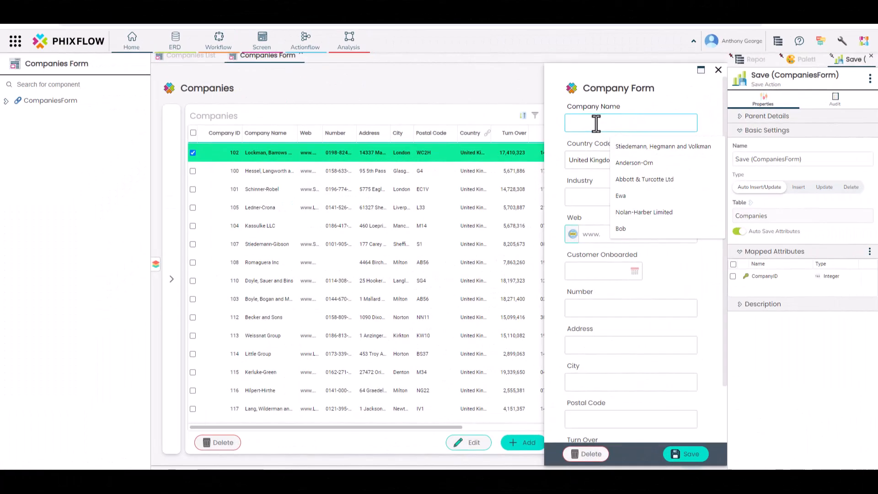
{"action": "type", "text": "PhixFlow"}
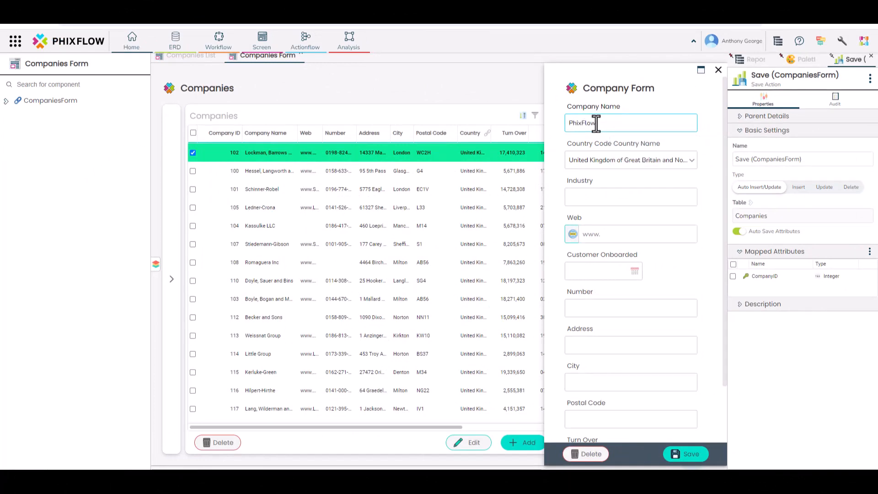
{"action": "left_click", "coordinate": [591, 194]}
{"action": "type", "text": "Software Development"}
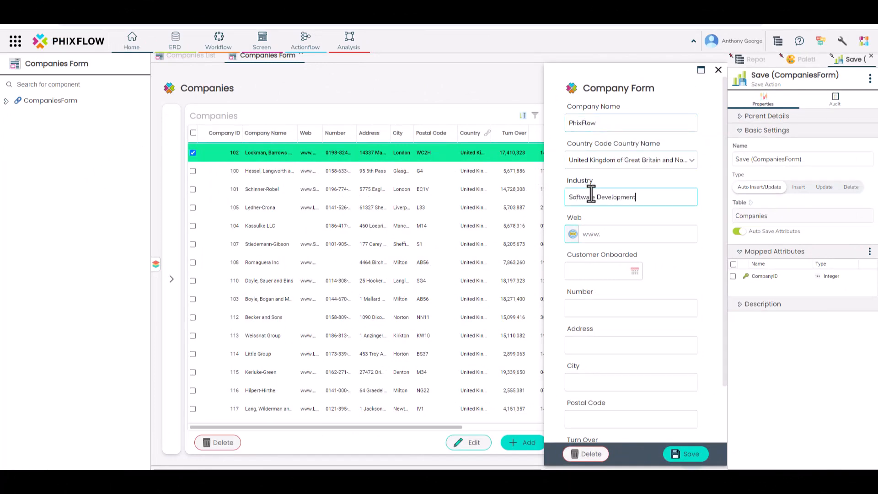
{"action": "left_click", "coordinate": [592, 233]}
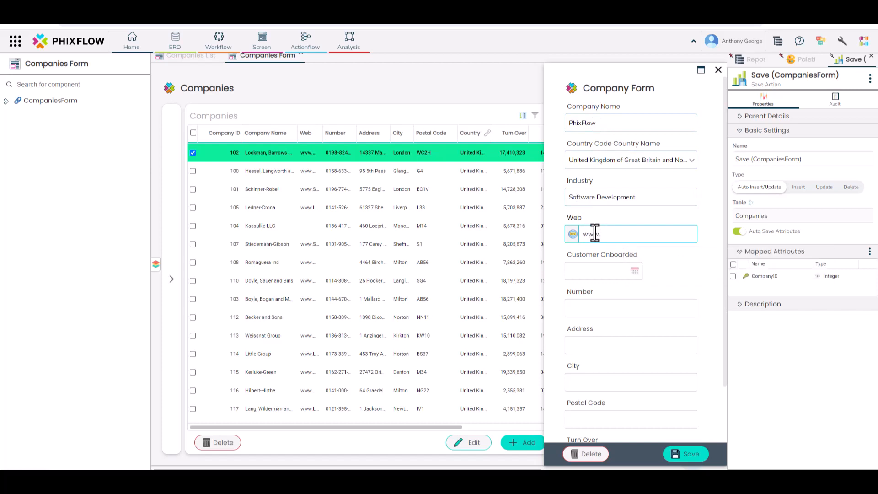
{"action": "type", "text": "phixflow.com"}
{"action": "left_click", "coordinate": [634, 272]}
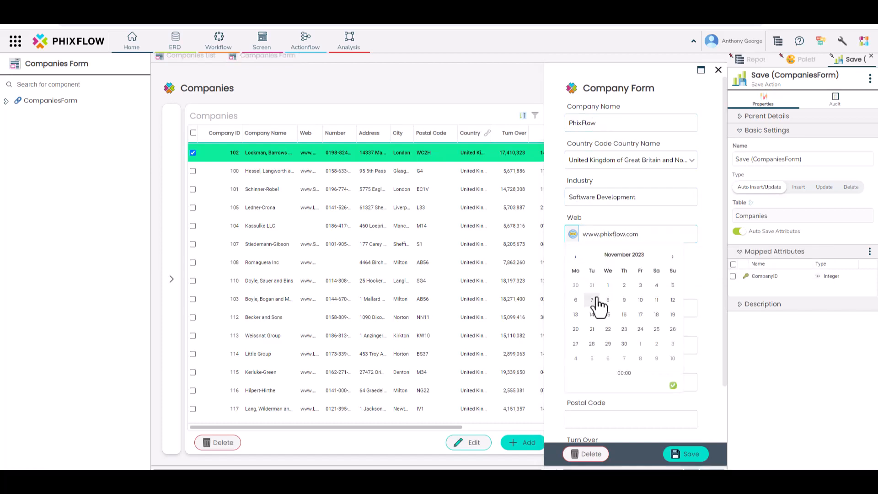
{"action": "left_click", "coordinate": [592, 302]}
{"action": "left_click", "coordinate": [673, 386]}
{"action": "left_click", "coordinate": [582, 306]}
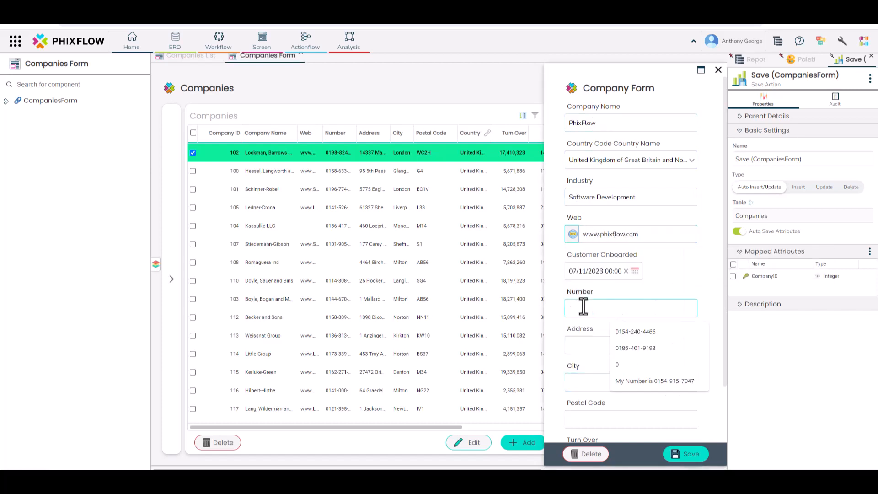
{"action": "scroll", "coordinate": [587, 339], "scroll_direction": "down", "scroll_amount": 2}
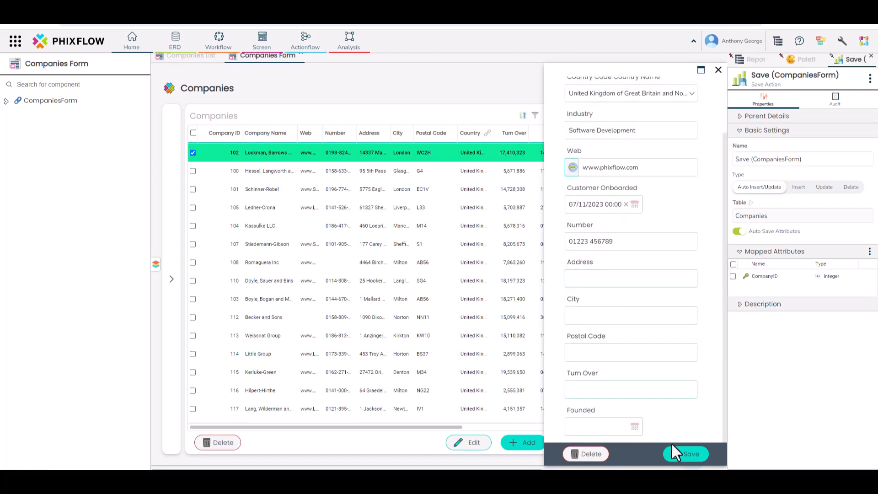
{"action": "left_click", "coordinate": [681, 455]}
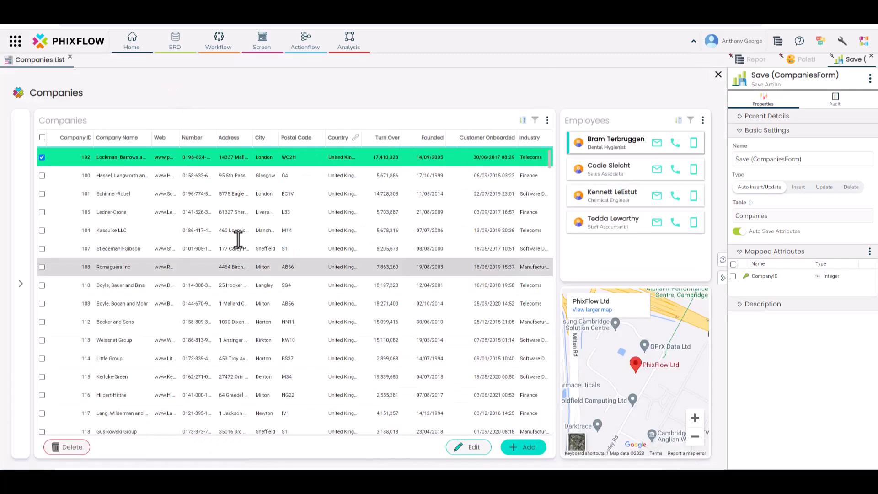
Filter the Company Name column to names containing 'PhixFlow'.
{"action": "left_click", "coordinate": [102, 142]}
{"action": "left_click", "coordinate": [198, 154]}
{"action": "type", "text": "PhixFlow"}
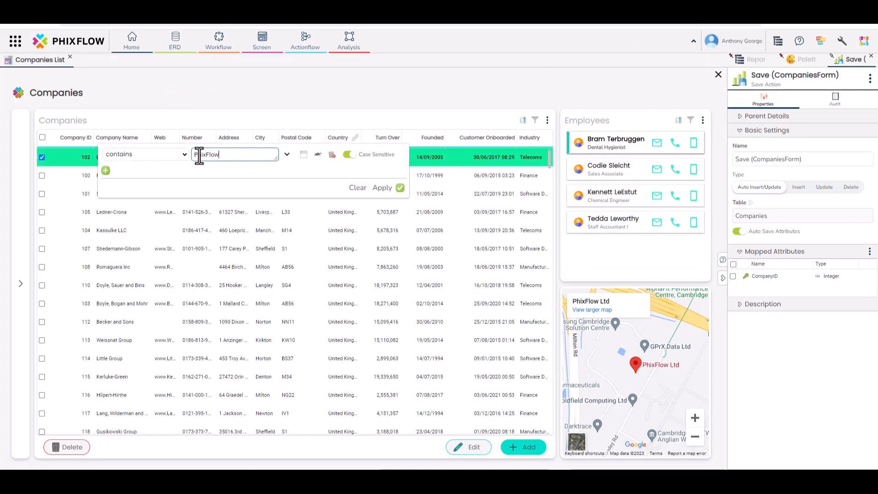
{"action": "key", "text": "Return"}
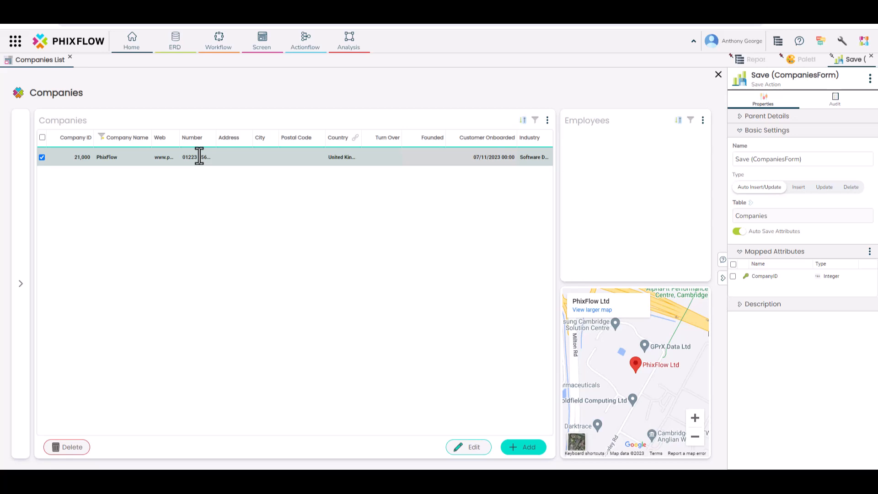
Inspect the Edit actionflow's input and CompaniesForm mappings, then open the PhixFlow record for editing.
{"action": "right_click", "coordinate": [471, 450]}
{"action": "left_click", "coordinate": [498, 371]}
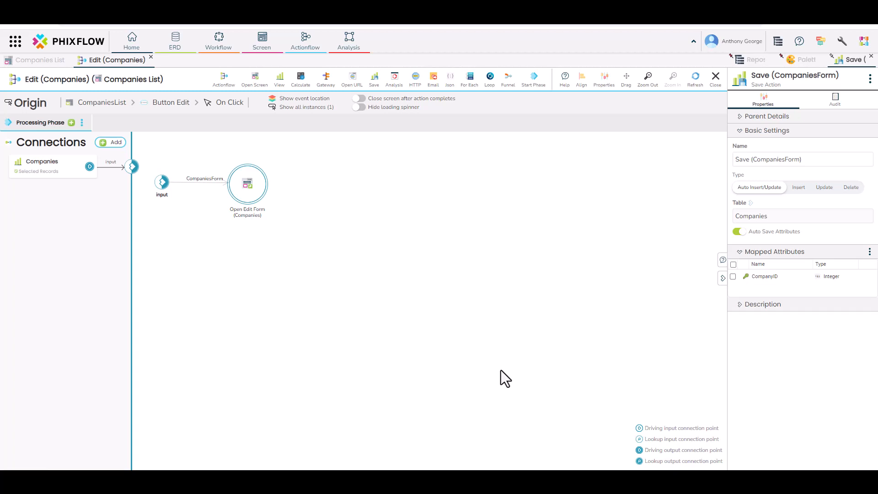
{"action": "left_click", "coordinate": [117, 167]}
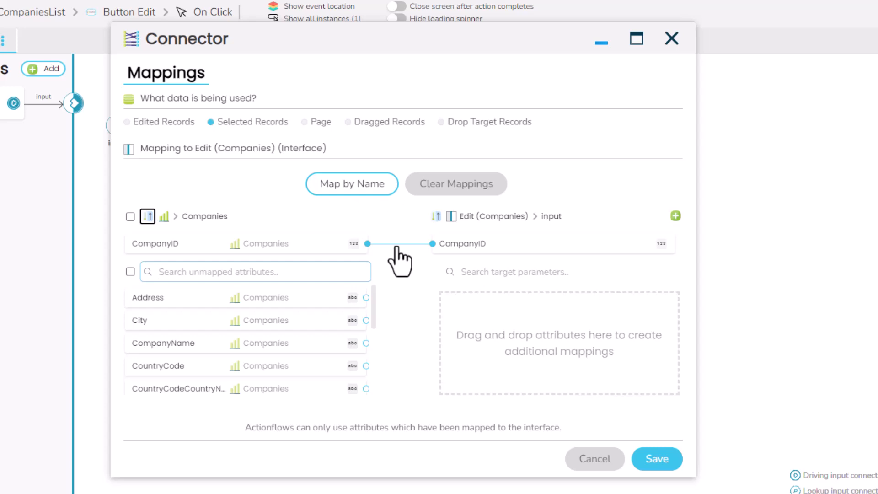
{"action": "left_click", "coordinate": [671, 38]}
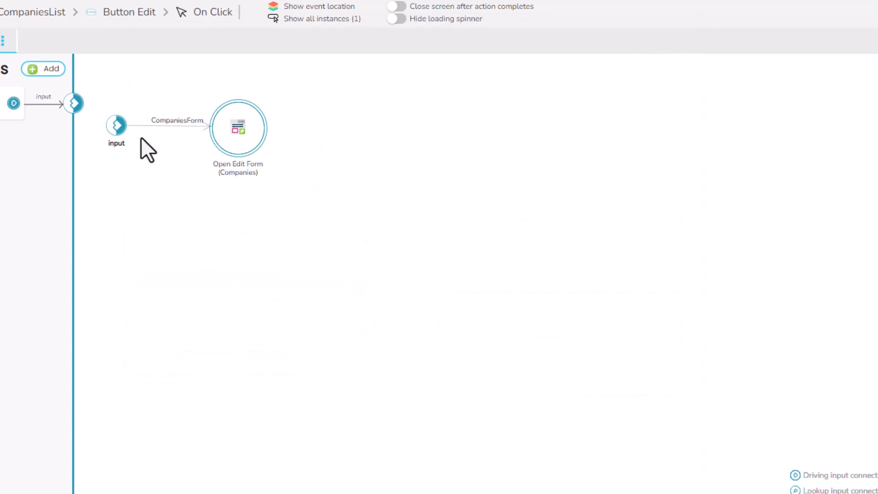
{"action": "left_click", "coordinate": [155, 124]}
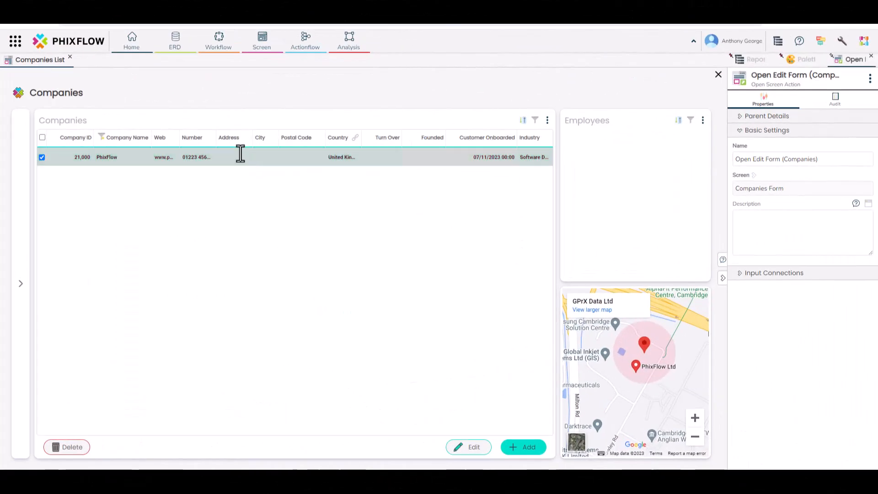
{"action": "double_click", "coordinate": [302, 166]}
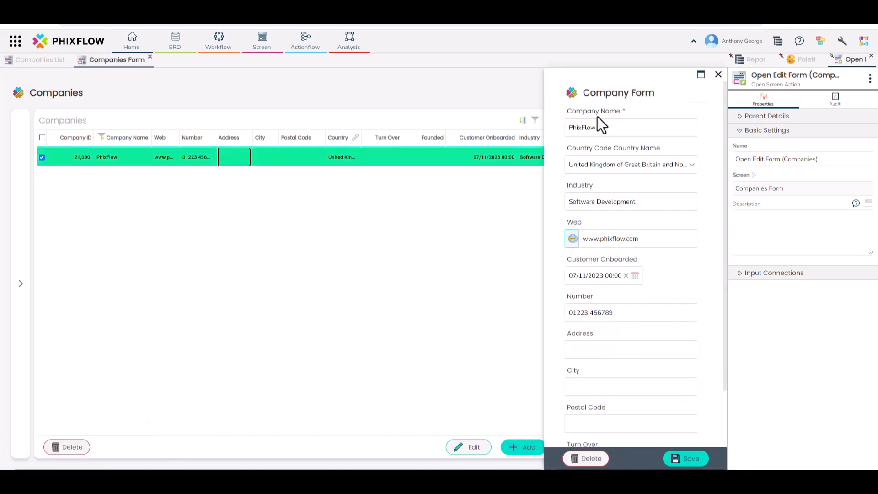
Rename the company to 'PhixFlow Ltd', fill in its street address, city and postcode, and save.
{"action": "left_click", "coordinate": [614, 128]}
{"action": "type", "text": "Ltd"}
{"action": "left_click", "coordinate": [609, 351]}
{"action": "type", "text": "St John"}
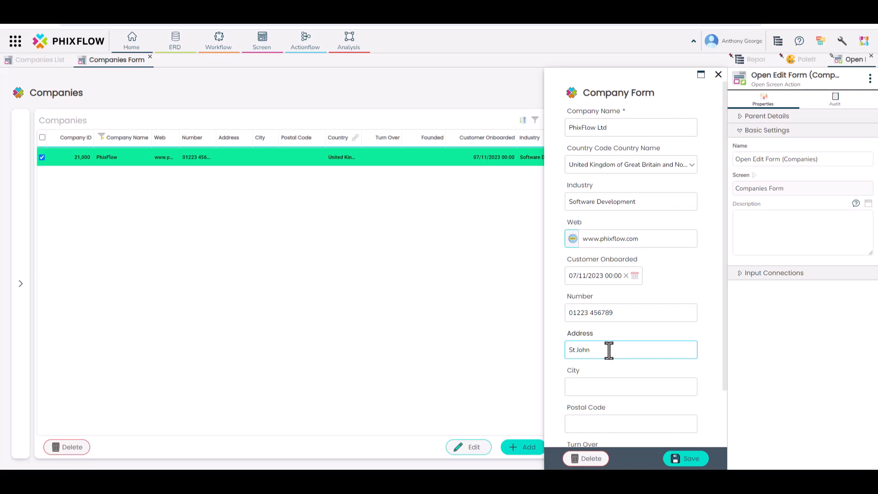
{"action": "left_click", "coordinate": [609, 384]}
{"action": "type", "text": "Cambridge"}
{"action": "left_click", "coordinate": [592, 424]}
{"action": "type", "text": "CB4 0WS"}
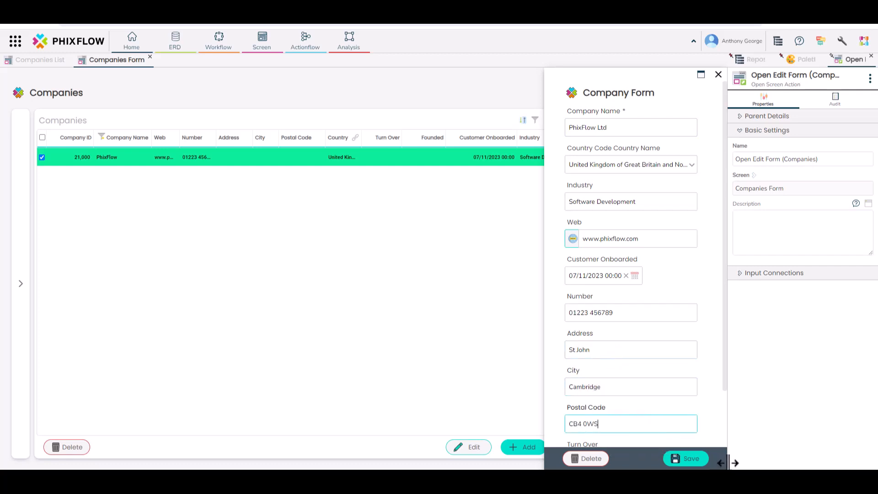
{"action": "left_click", "coordinate": [677, 459]}
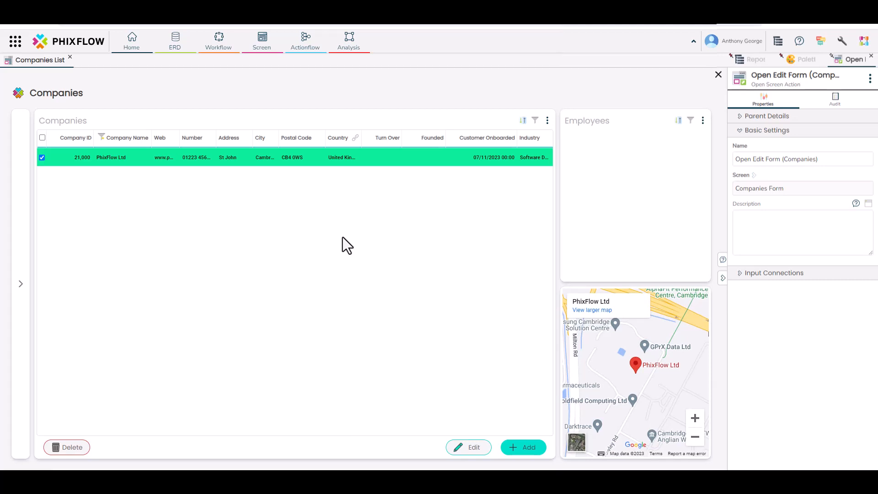
{"action": "right_click", "coordinate": [59, 448]}
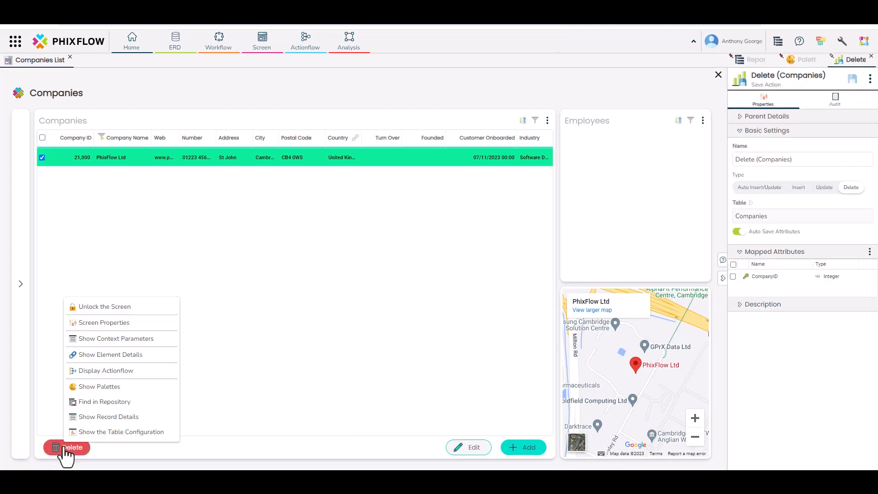
{"action": "left_click", "coordinate": [98, 372]}
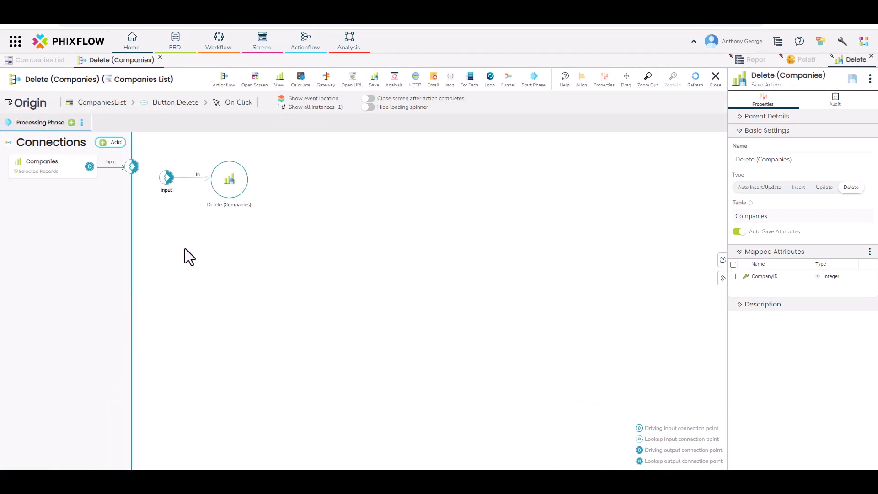
{"action": "left_click", "coordinate": [230, 180]}
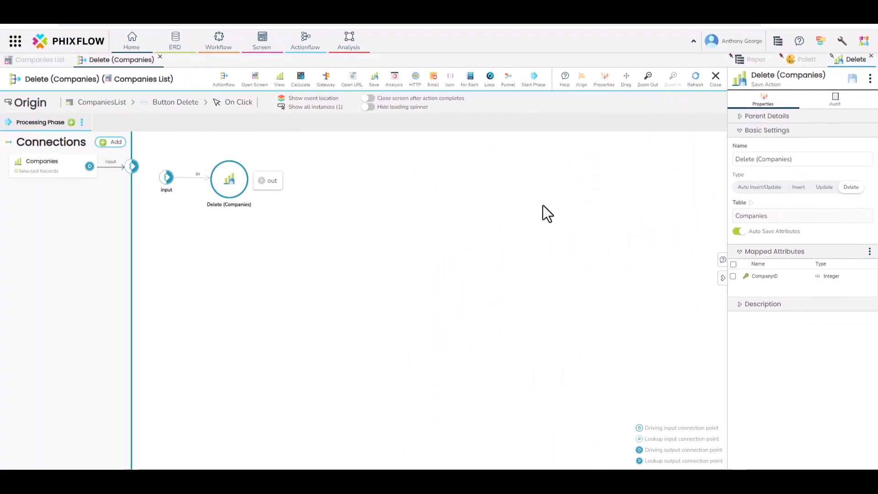
{"action": "left_click", "coordinate": [161, 56]}
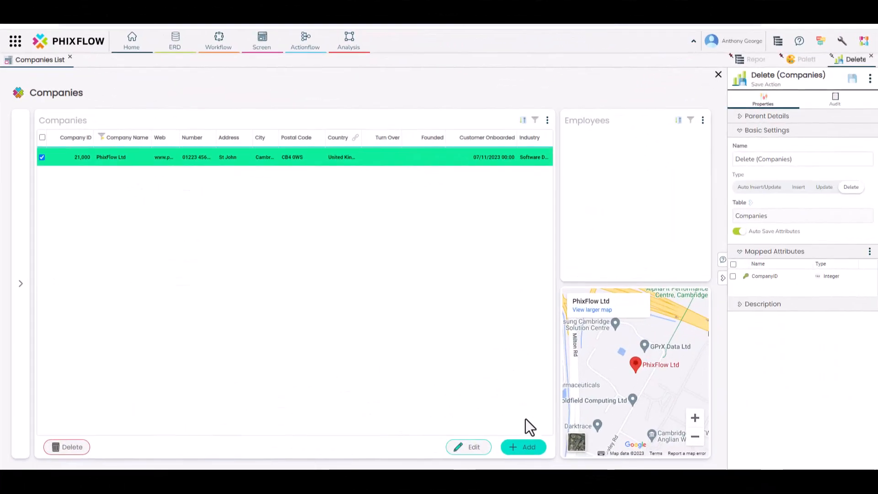
In the screen editor, set the company form header's default text to 'New Customer' and save.
{"action": "left_click", "coordinate": [524, 448]}
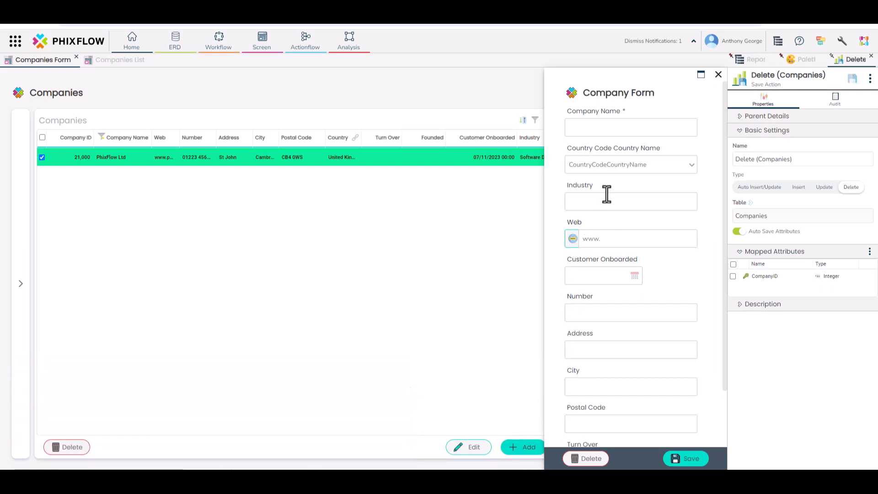
{"action": "right_click", "coordinate": [639, 116]}
{"action": "left_click", "coordinate": [654, 130]}
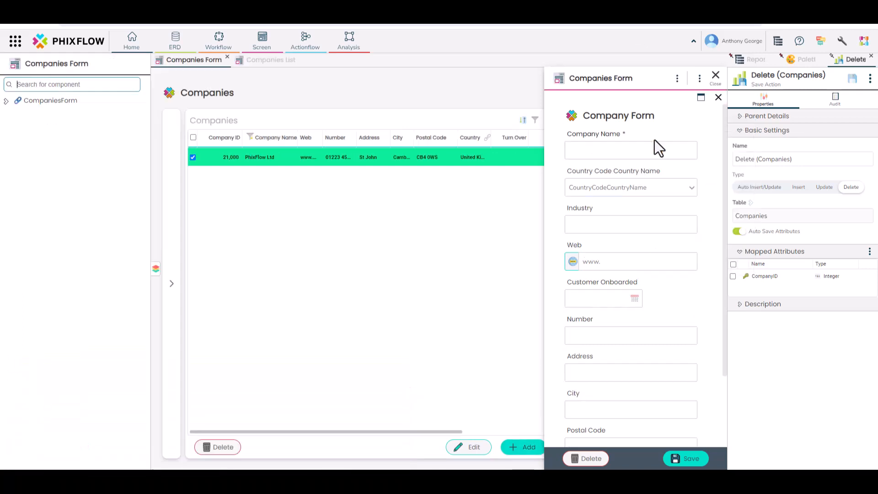
{"action": "left_click", "coordinate": [631, 115]}
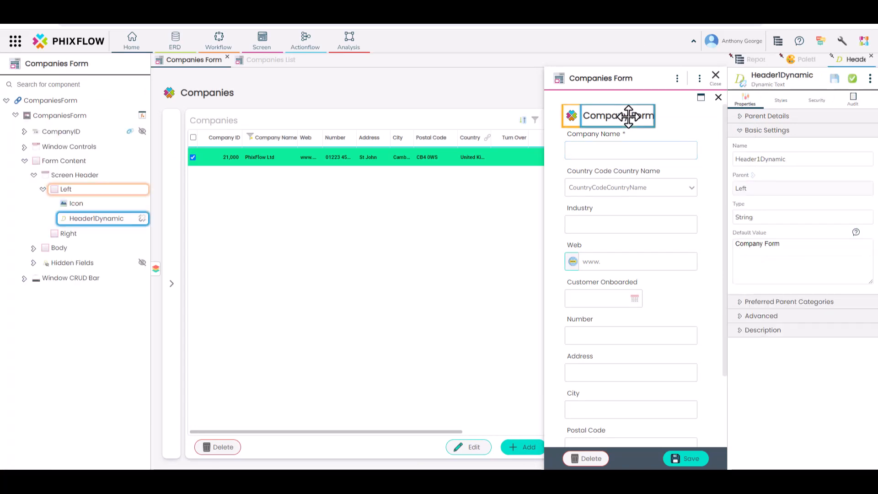
{"action": "left_click_drag", "start_coordinate": [783, 246], "coordinate": [731, 247]}
{"action": "type", "text": "New Customer"}
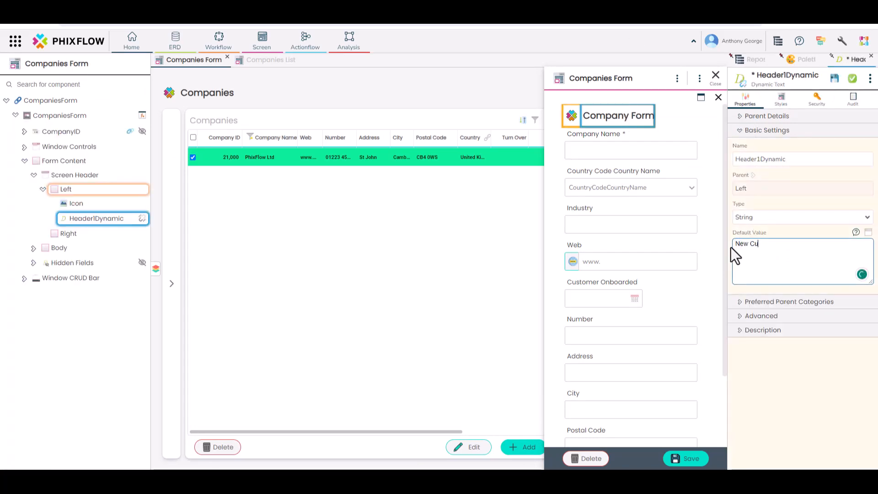
{"action": "left_click", "coordinate": [834, 81]}
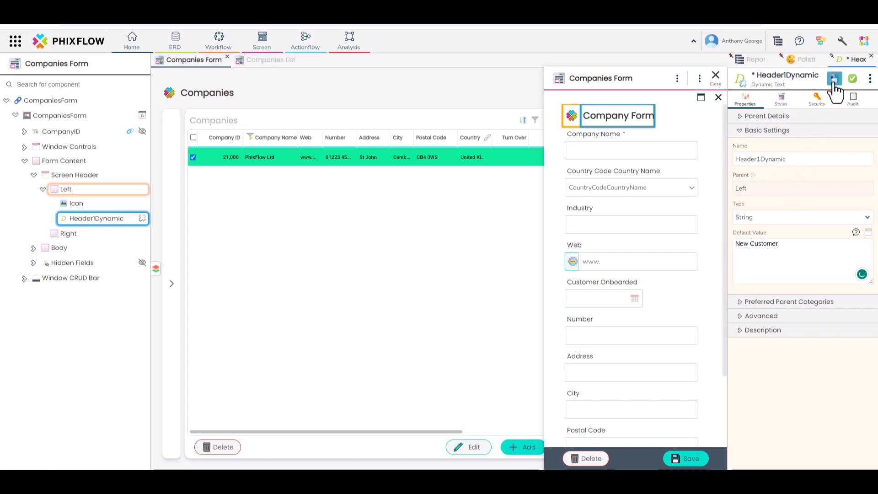
Confirm a new company form shows the 'New Customer' header, then display the Edit actionflow.
{"action": "left_click", "coordinate": [716, 77]}
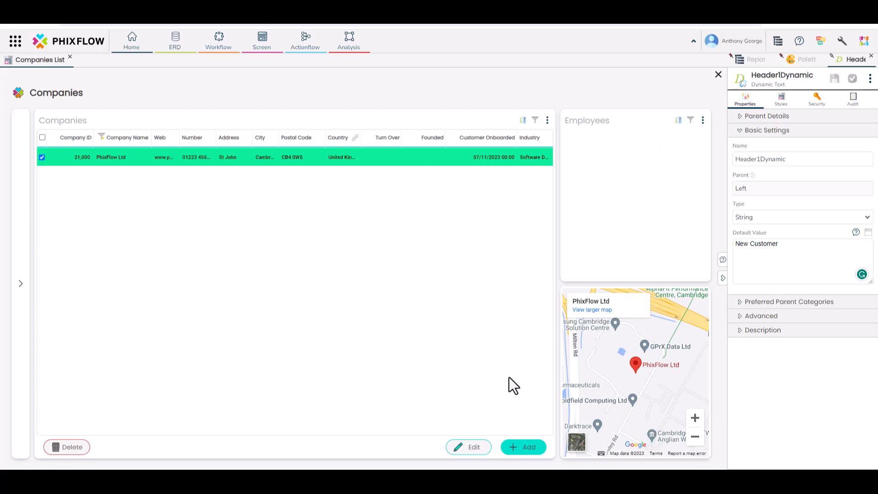
{"action": "left_click", "coordinate": [527, 447]}
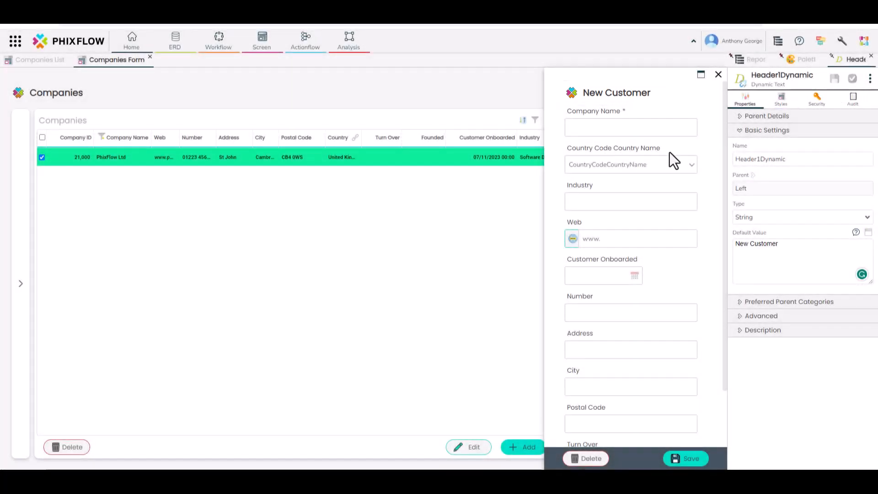
{"action": "left_click", "coordinate": [719, 74]}
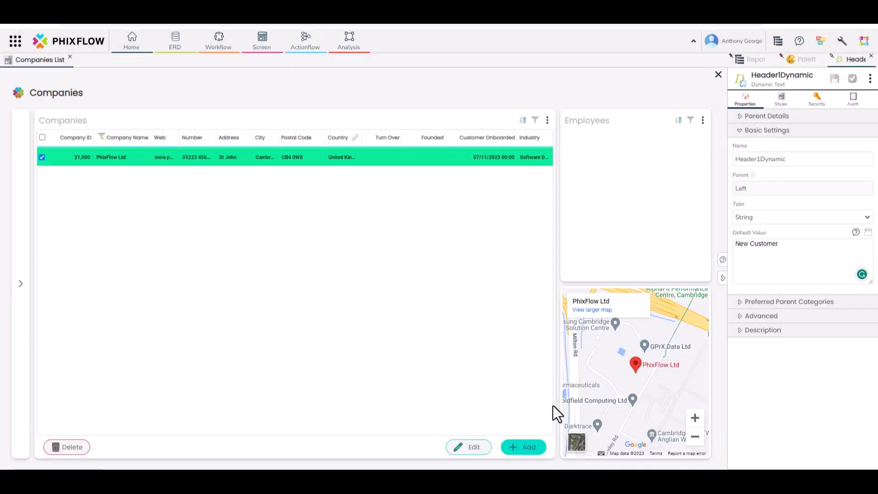
{"action": "right_click", "coordinate": [479, 447]}
{"action": "left_click", "coordinate": [502, 371]}
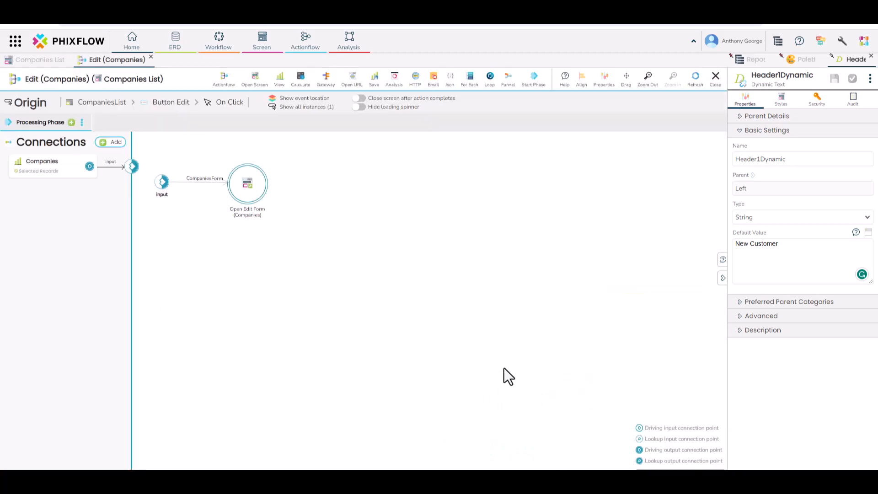
Create a Calculate action named 'Details' on the Edit actionflow canvas.
{"action": "left_click_drag", "start_coordinate": [300, 78], "coordinate": [307, 125]}
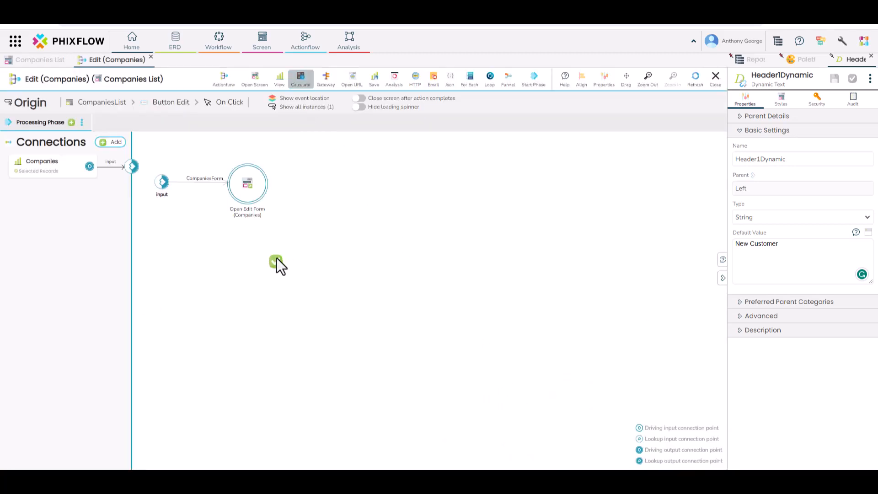
{"action": "left_click_drag", "start_coordinate": [276, 258], "coordinate": [277, 260]}
{"action": "type", "text": "Details"}
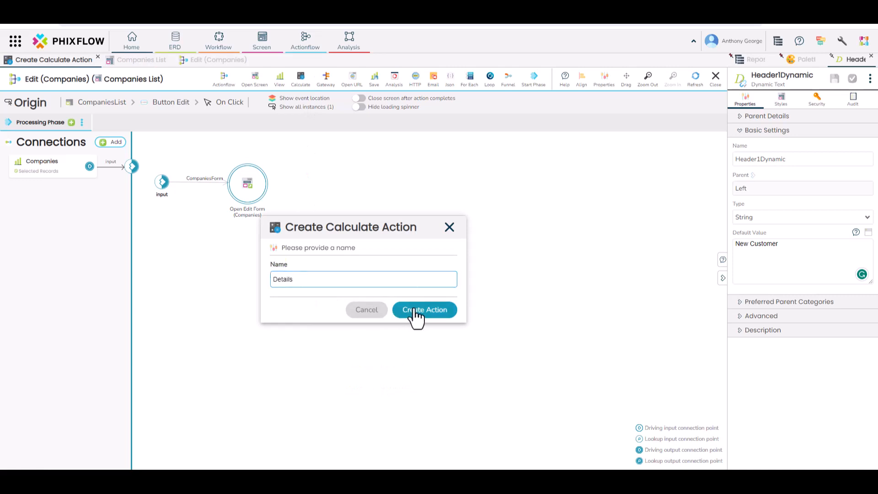
{"action": "left_click", "coordinate": [416, 311]}
Insert Details into the input-to-Open Edit Form connection and arrange the nodes.
{"action": "mouse_move", "coordinate": [286, 264]}
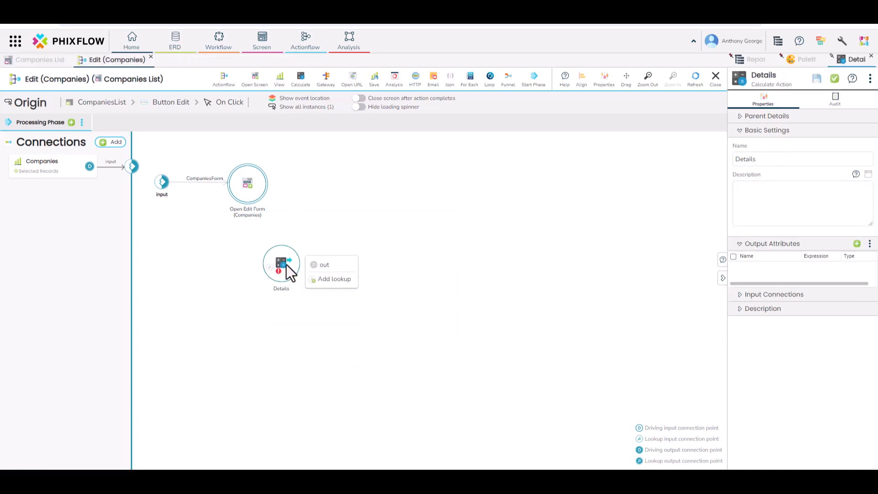
{"action": "left_click_drag", "start_coordinate": [284, 265], "coordinate": [205, 181]}
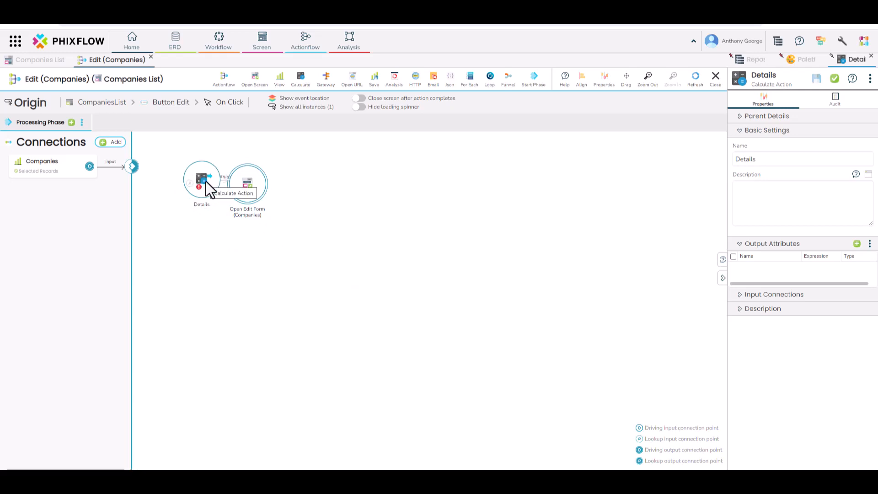
{"action": "left_click_drag", "start_coordinate": [249, 181], "coordinate": [319, 180]}
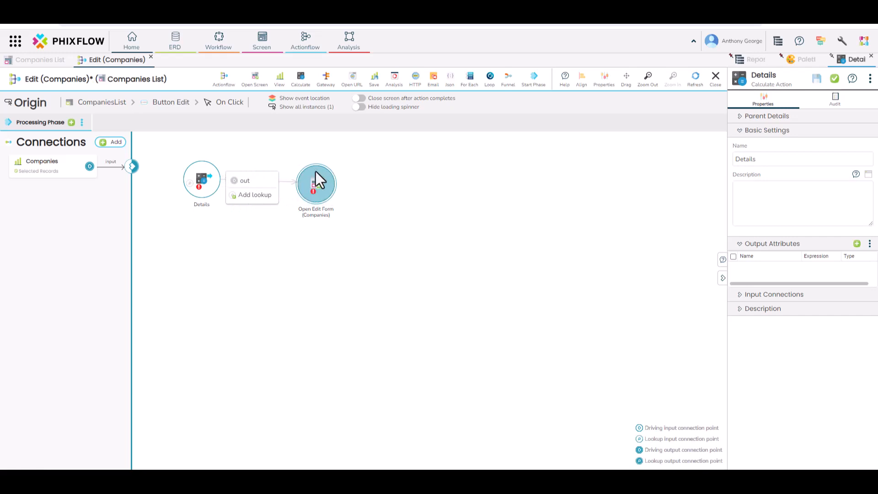
{"action": "left_click_drag", "start_coordinate": [205, 180], "coordinate": [232, 189]}
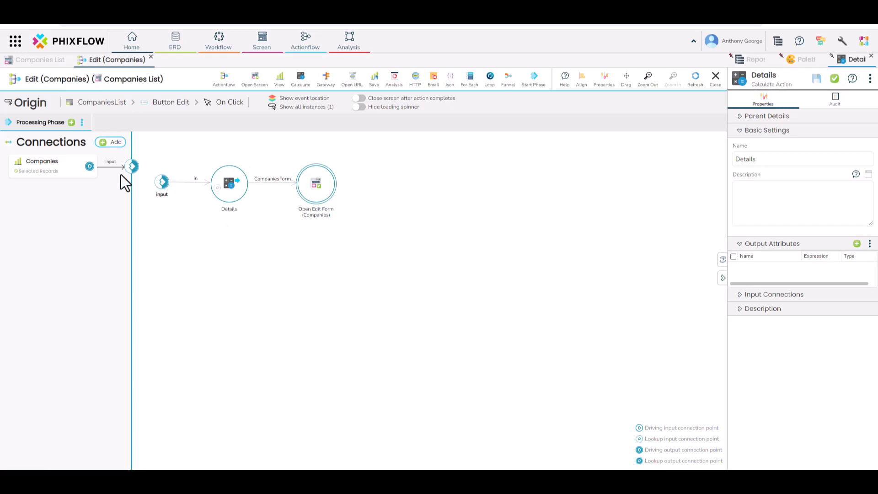
Map CompanyName from the Companies connection onto the actionflow input and save.
{"action": "left_click", "coordinate": [111, 168]}
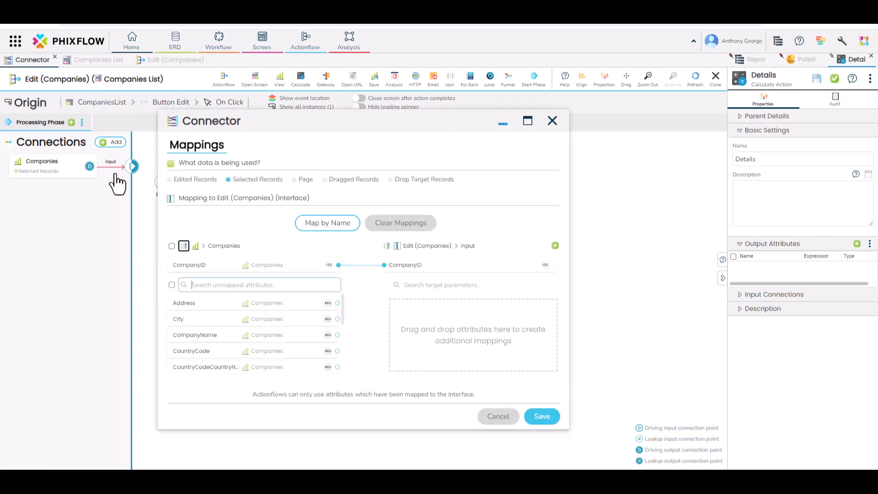
{"action": "left_click_drag", "start_coordinate": [229, 335], "coordinate": [424, 326]}
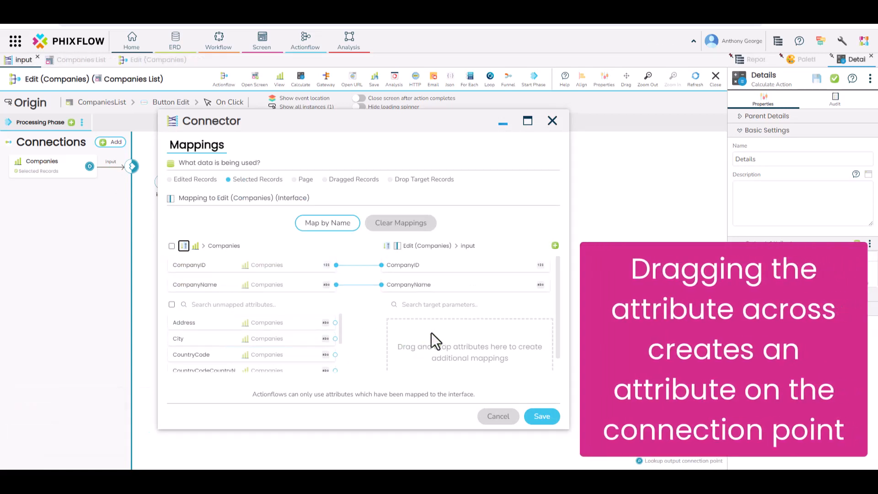
{"action": "left_click", "coordinate": [542, 411]}
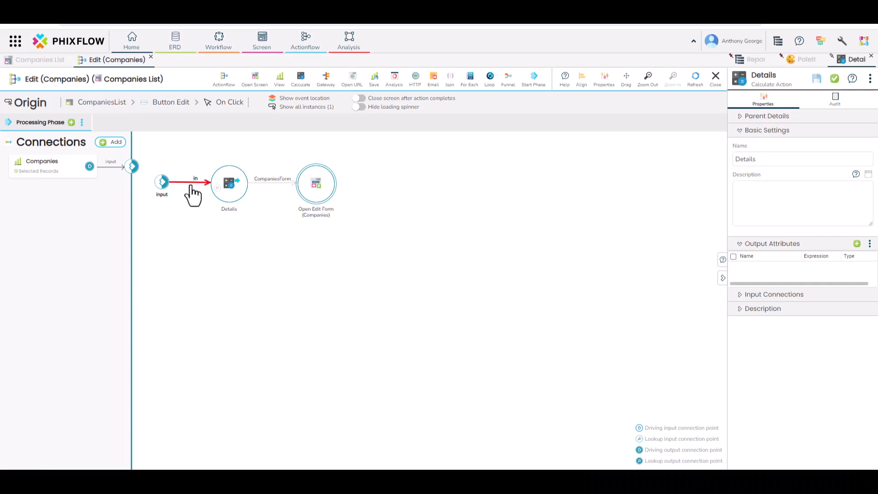
Map CompanyName through the input-to-Details connection into the Details action and save.
{"action": "left_click", "coordinate": [191, 183]}
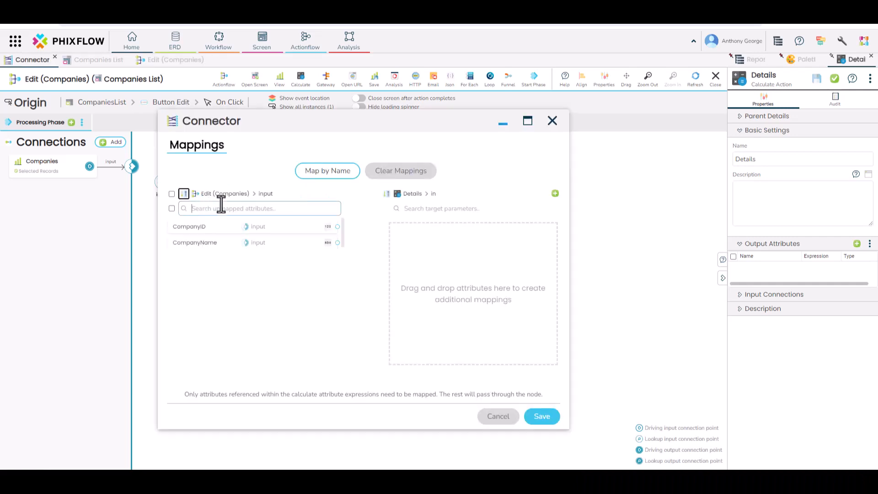
{"action": "left_click_drag", "start_coordinate": [253, 241], "coordinate": [358, 239]}
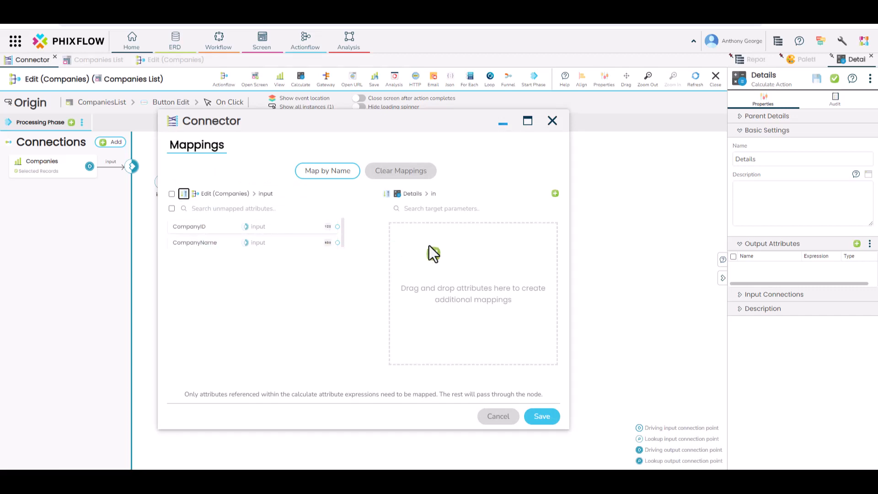
{"action": "left_click_drag", "start_coordinate": [429, 247], "coordinate": [429, 246]}
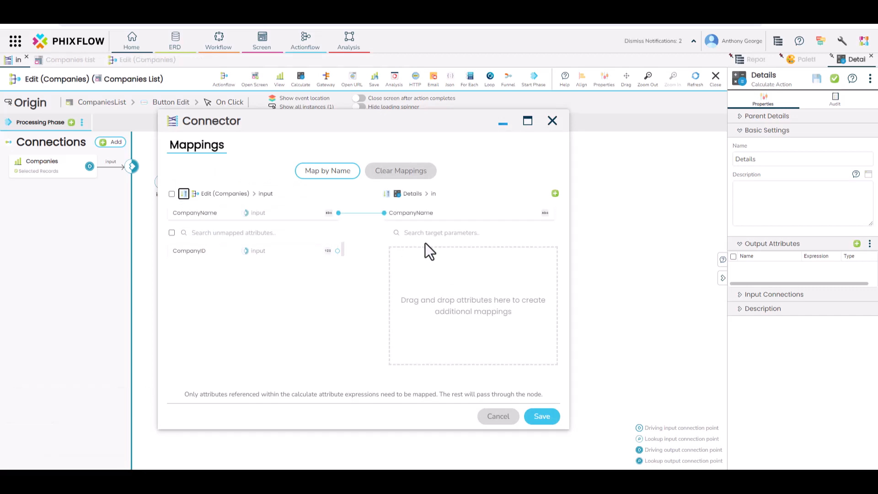
{"action": "left_click", "coordinate": [540, 417]}
{"action": "left_click", "coordinate": [229, 187]}
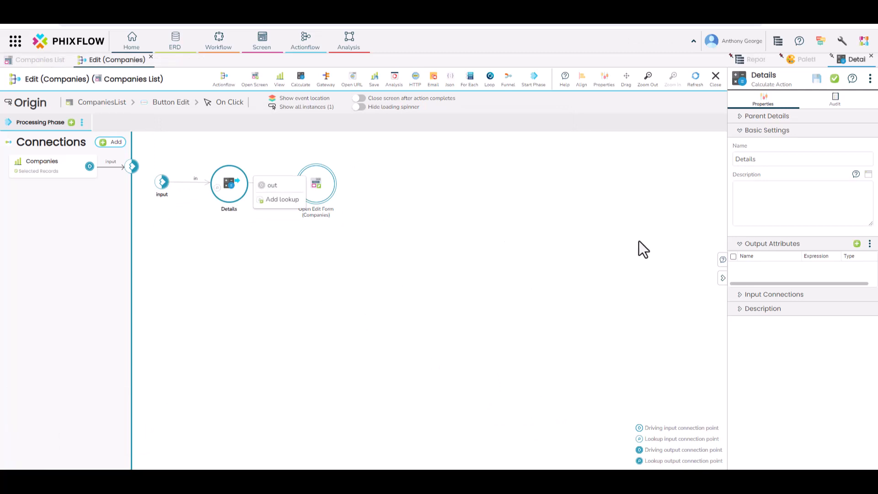
Add a Details output attribute pfTitle with expression "Editing: " + in.CompanyName and save it.
{"action": "left_click", "coordinate": [857, 244]}
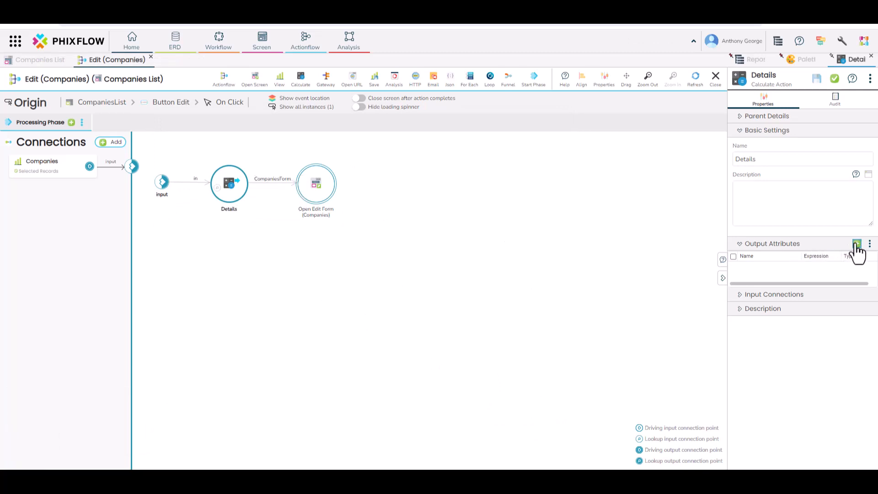
{"action": "left_click", "coordinate": [616, 161]}
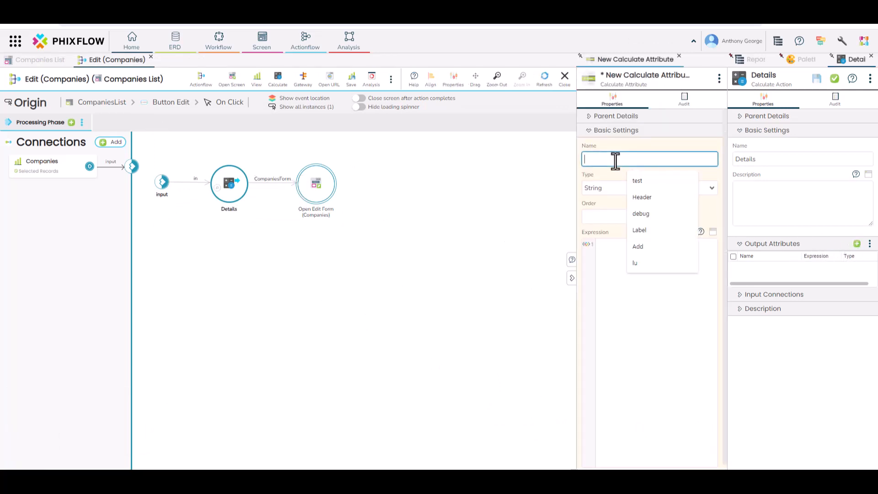
{"action": "type", "text": "pf"}
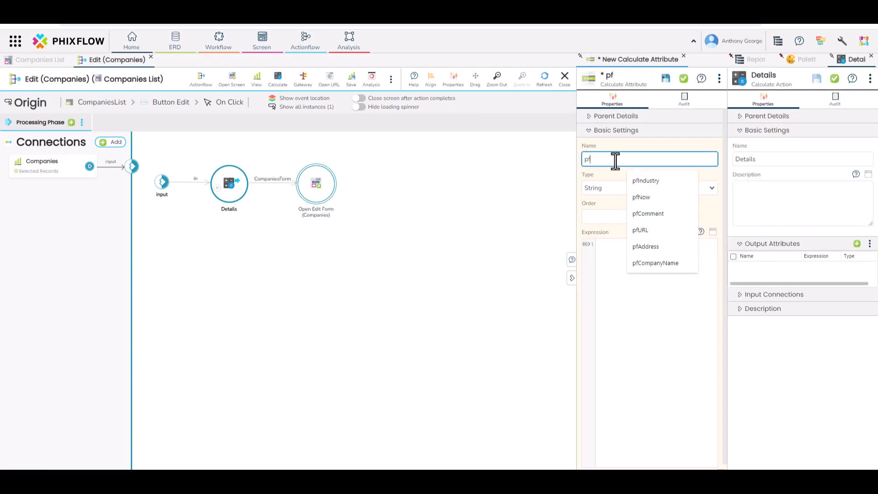
{"action": "type", "text": "Title"}
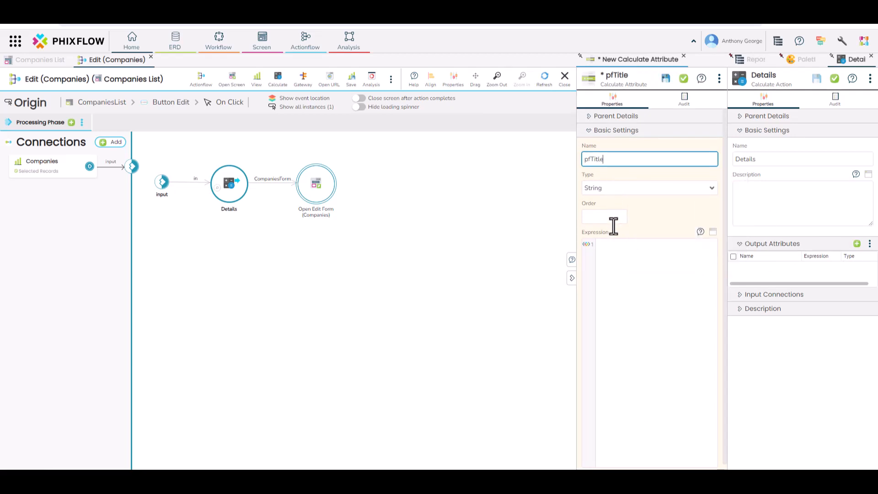
{"action": "left_click", "coordinate": [615, 248]}
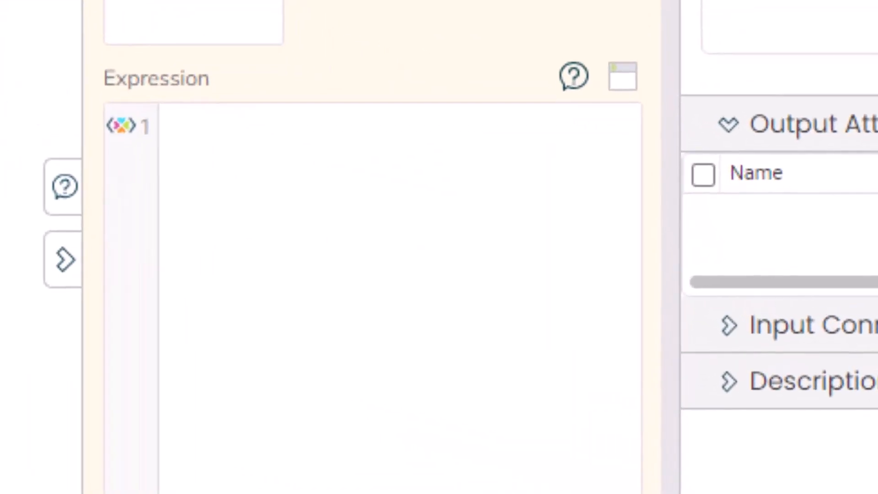
{"action": "type", "text": "\""}
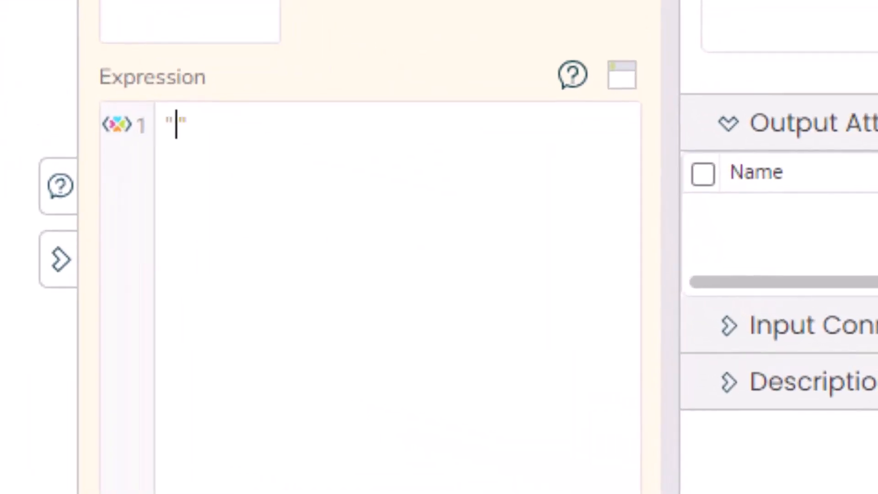
{"action": "type", "text": "Editing"}
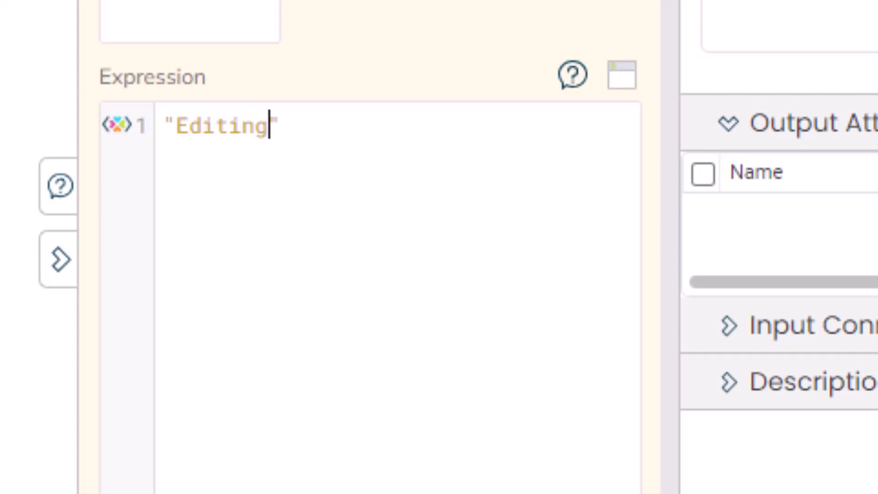
{"action": "type", "text": ": \" + "}
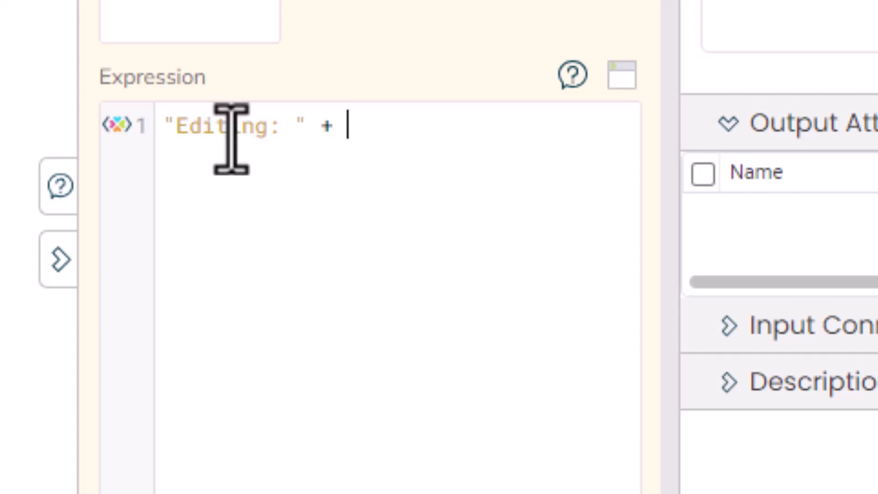
{"action": "type", "text": "in."}
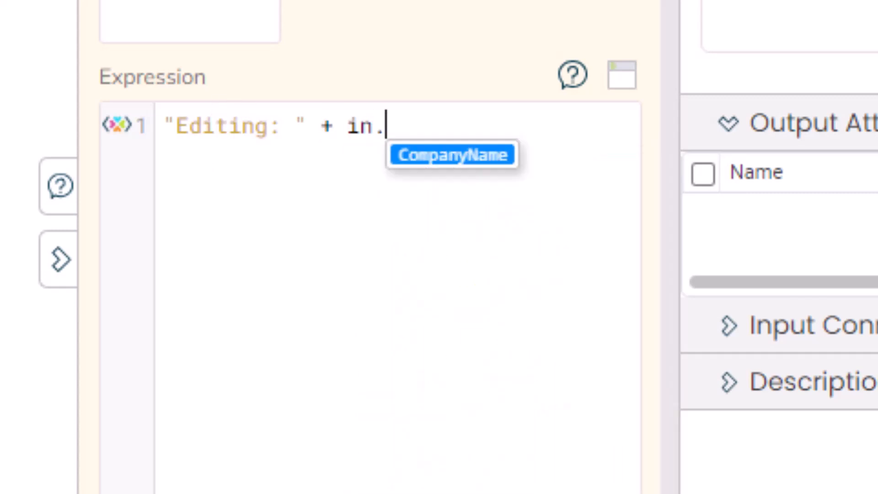
{"action": "key", "text": "Return"}
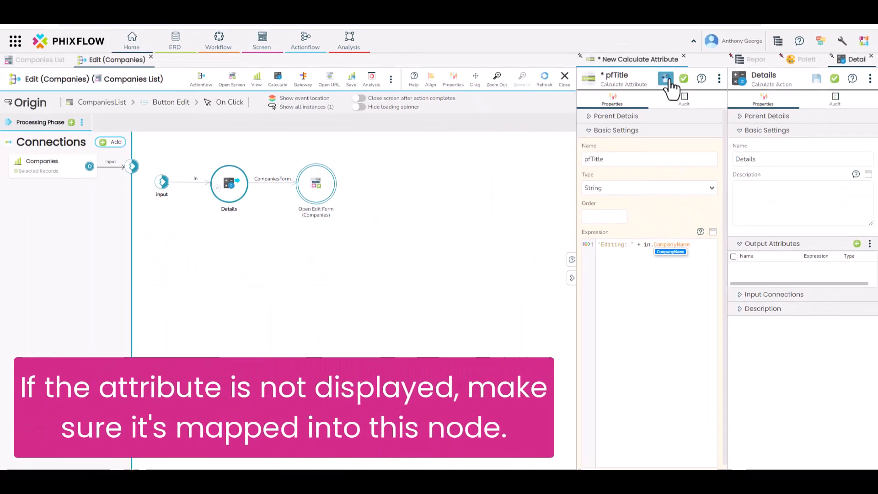
{"action": "left_click", "coordinate": [668, 81]}
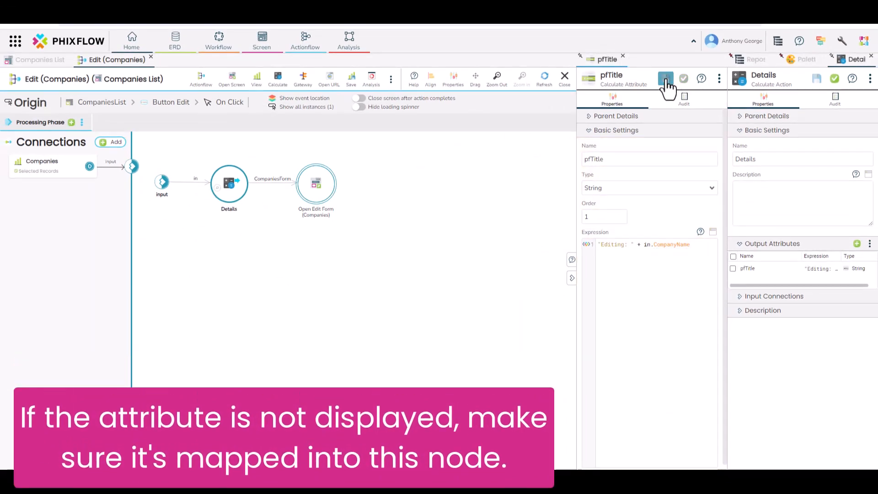
{"action": "left_click", "coordinate": [684, 80]}
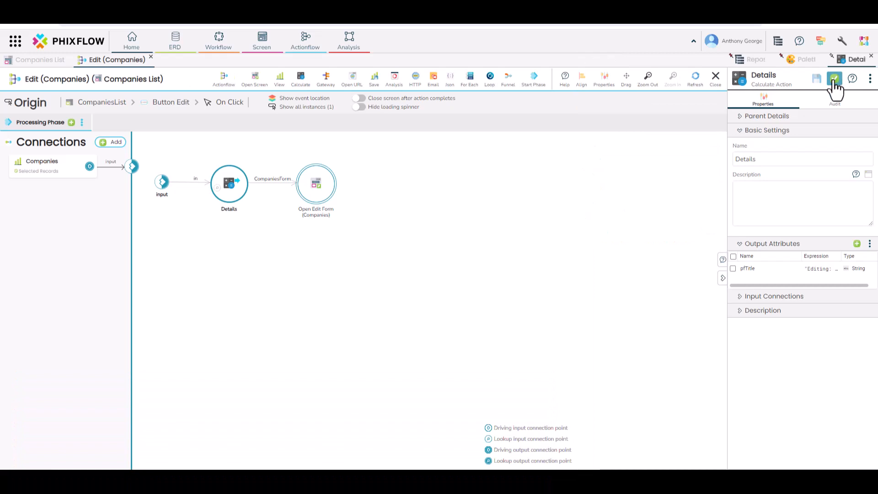
{"action": "left_click", "coordinate": [835, 79]}
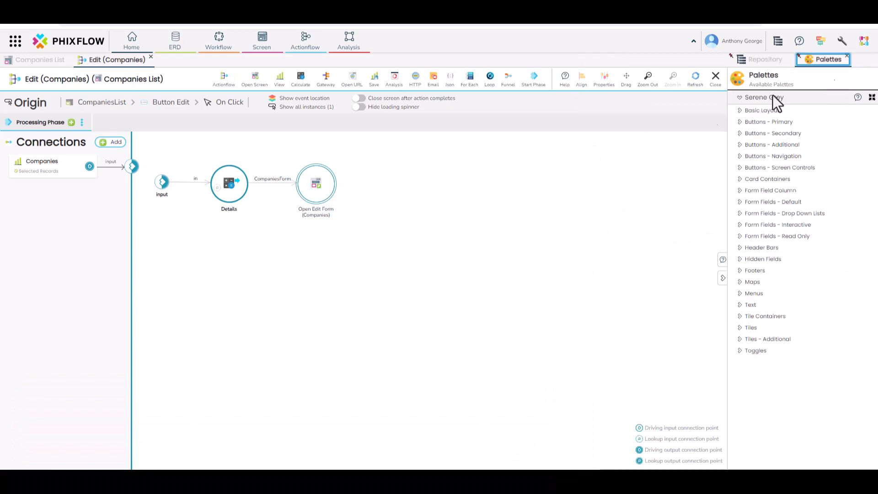
Map Details' pfTitle onto the edit form's HeaderIDynamic parameter and save the connection.
{"action": "double_click", "coordinate": [264, 187]}
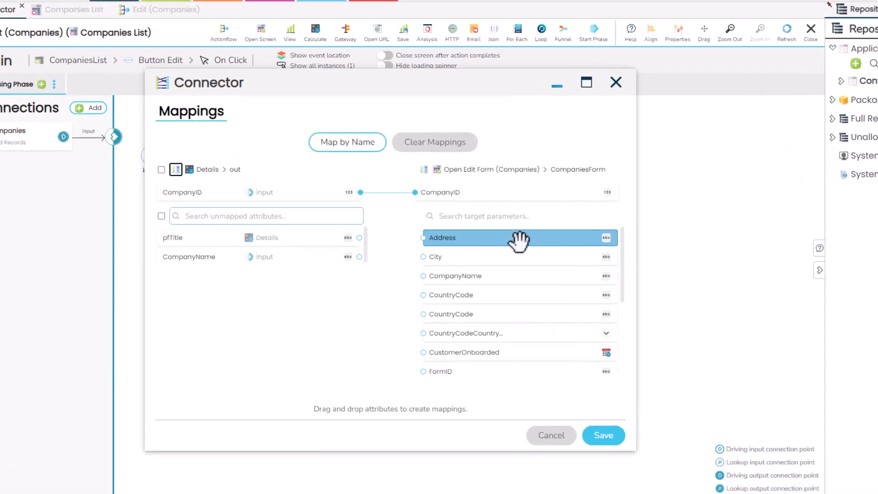
{"action": "left_click_drag", "start_coordinate": [557, 263], "coordinate": [556, 284]}
{"action": "left_click_drag", "start_coordinate": [728, 265], "coordinate": [728, 344]}
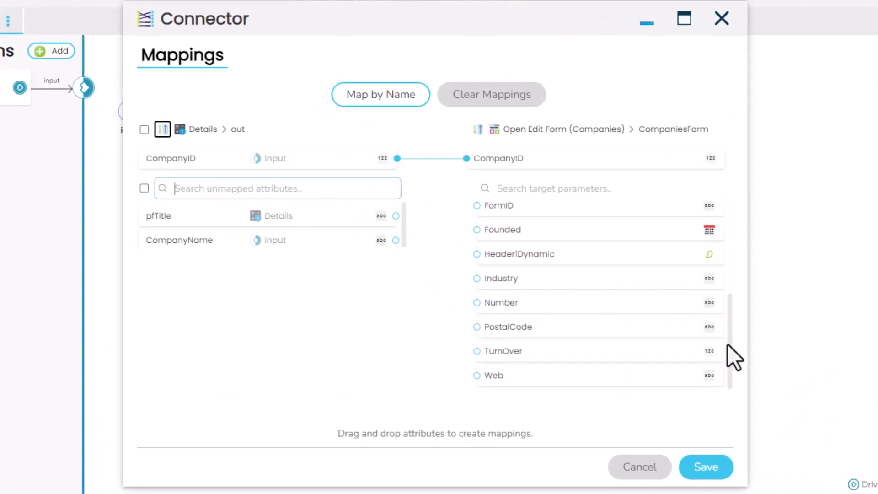
{"action": "left_click_drag", "start_coordinate": [222, 213], "coordinate": [513, 245]}
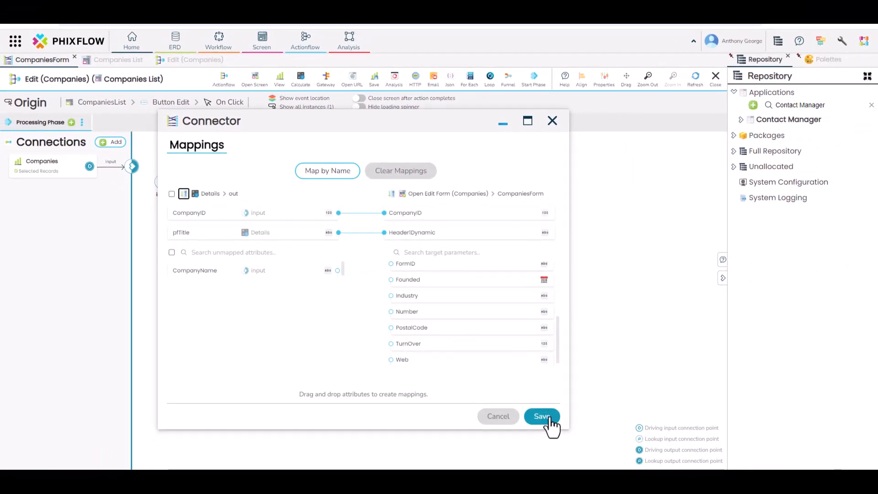
{"action": "left_click", "coordinate": [542, 416]}
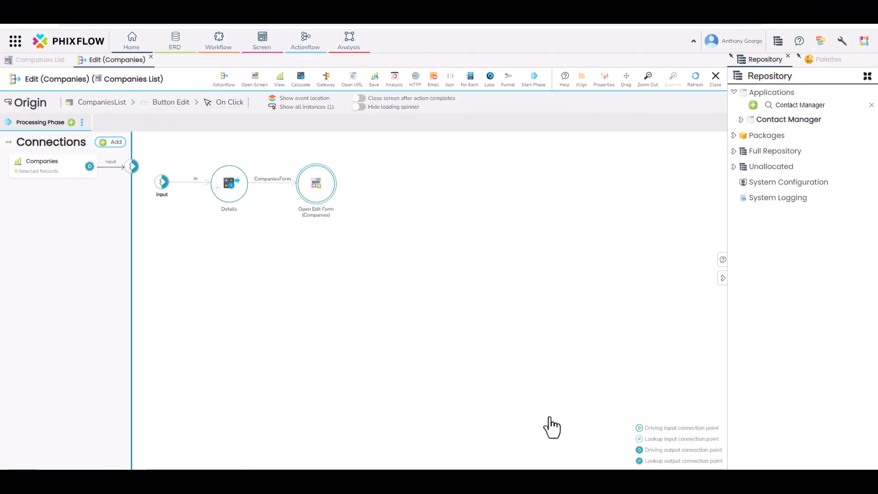
Close the actionflow and edit PhixFlow Ltd, confirming the header reads 'Editing: PhixFlow Ltd'.
{"action": "left_click", "coordinate": [151, 57]}
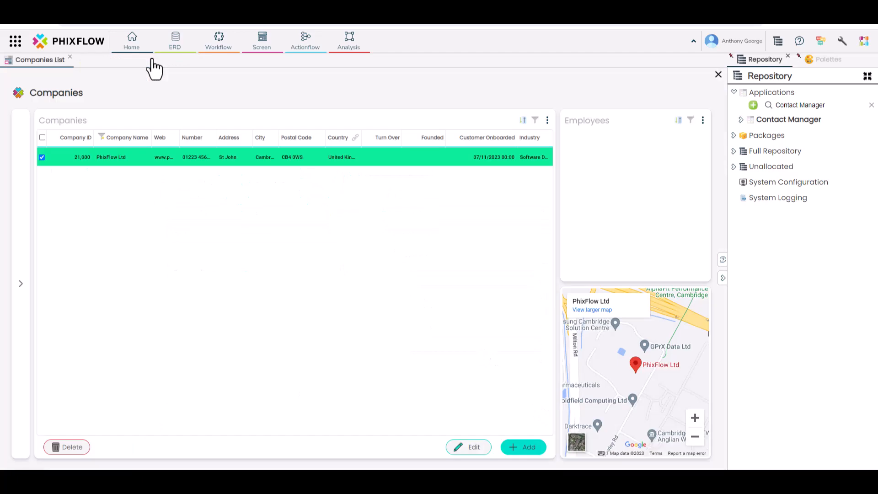
{"action": "left_click", "coordinate": [471, 447]}
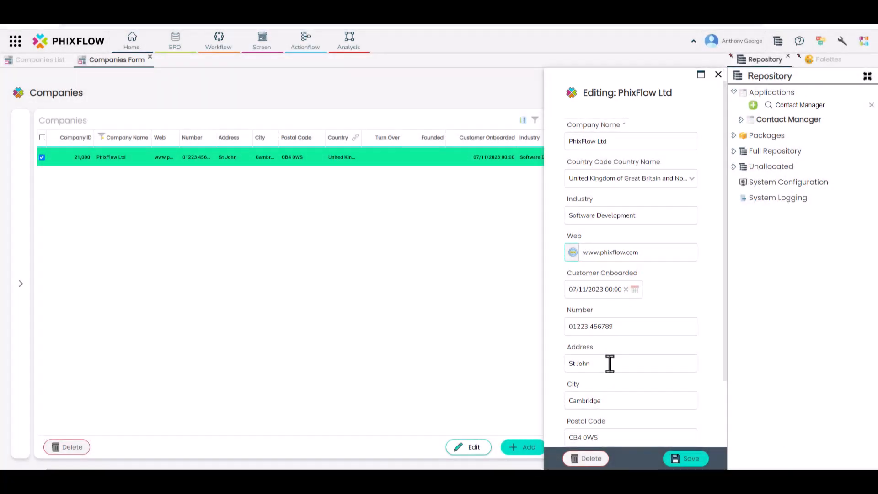
{"action": "right_click", "coordinate": [648, 115]}
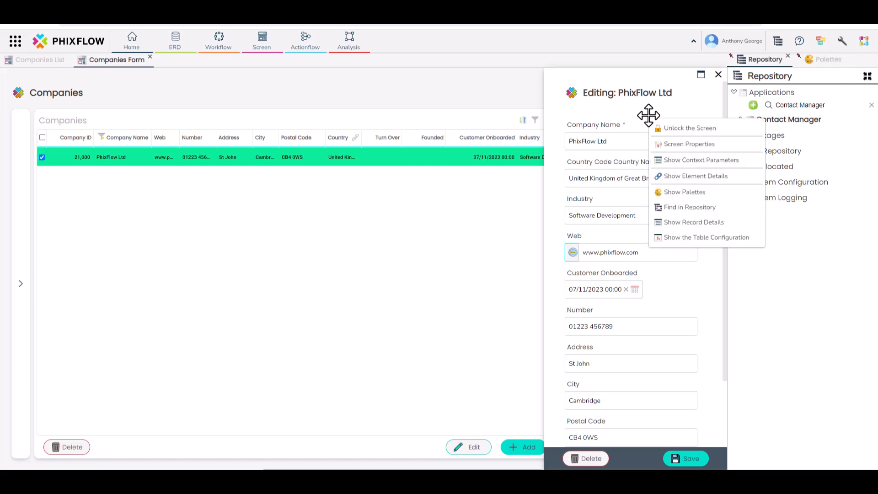
Unlock the edit form and view Company Name's Mandatory and Alpha Numeric validation settings.
{"action": "left_click", "coordinate": [668, 126]}
{"action": "left_click", "coordinate": [641, 164]}
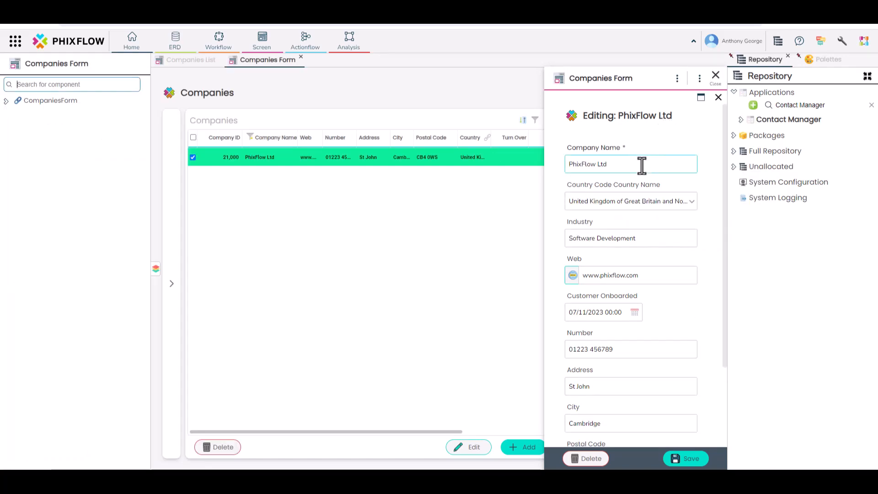
{"action": "left_click", "coordinate": [642, 158]}
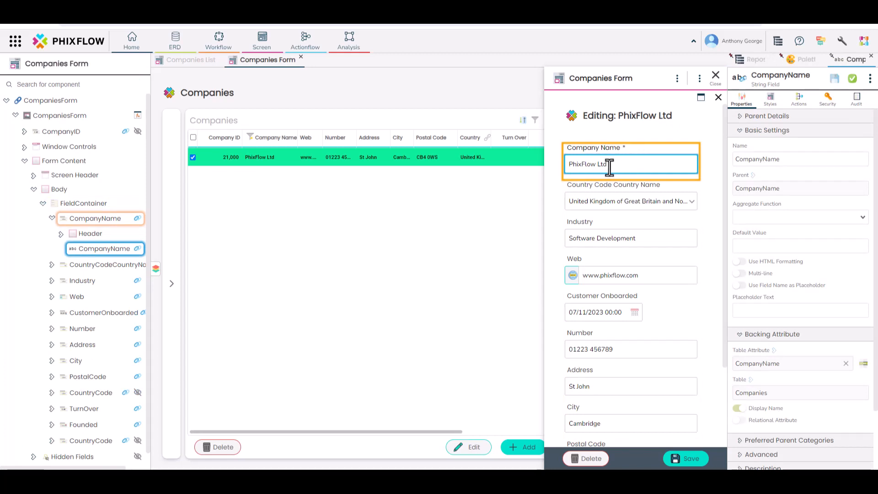
{"action": "scroll", "coordinate": [777, 302], "scroll_direction": "down", "scroll_amount": 1}
{"action": "scroll", "coordinate": [778, 305], "scroll_direction": "down", "scroll_amount": 1}
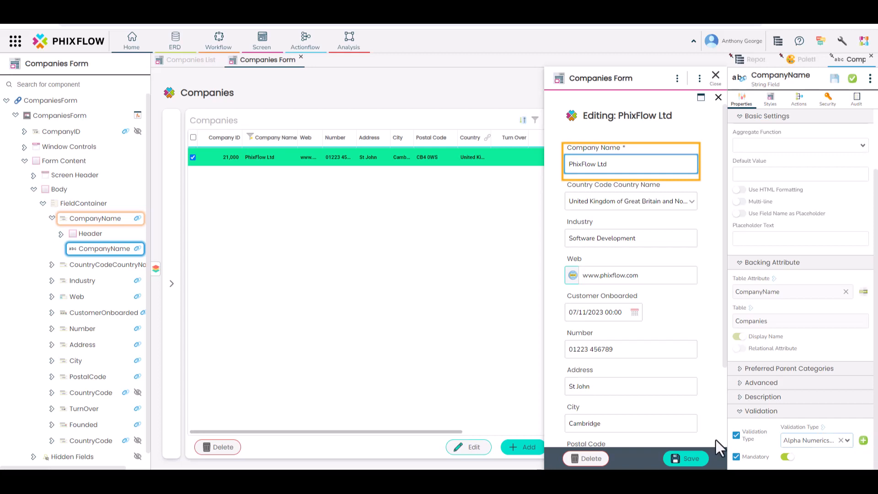
{"action": "right_click", "coordinate": [686, 458]}
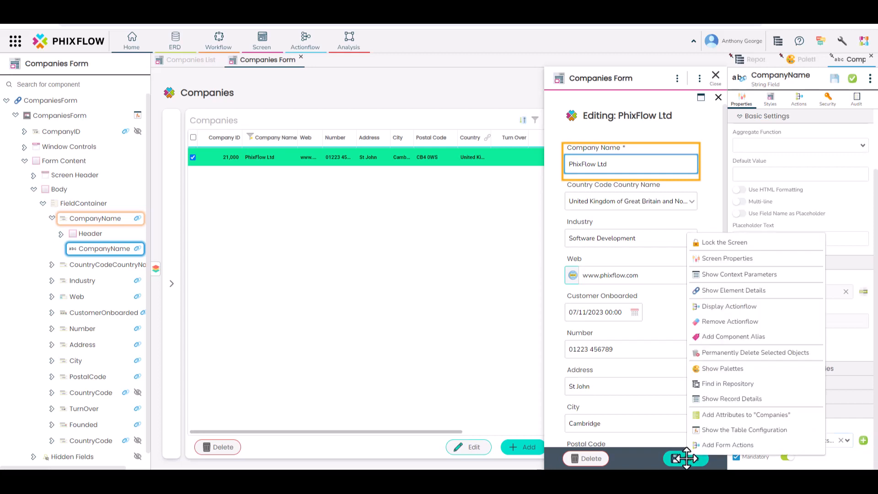
Switch on 'Perform Validation before running' in the Save (CompaniesForm) actionflow properties.
{"action": "left_click", "coordinate": [706, 307]}
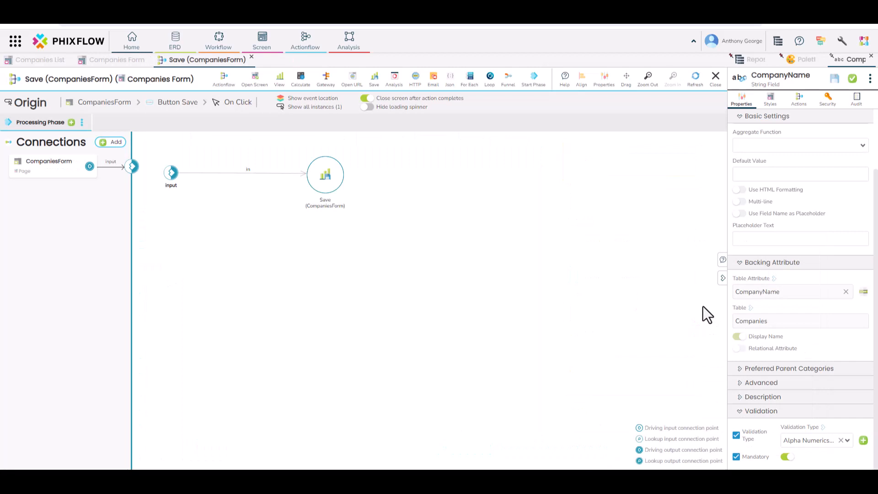
{"action": "left_click", "coordinate": [603, 91]}
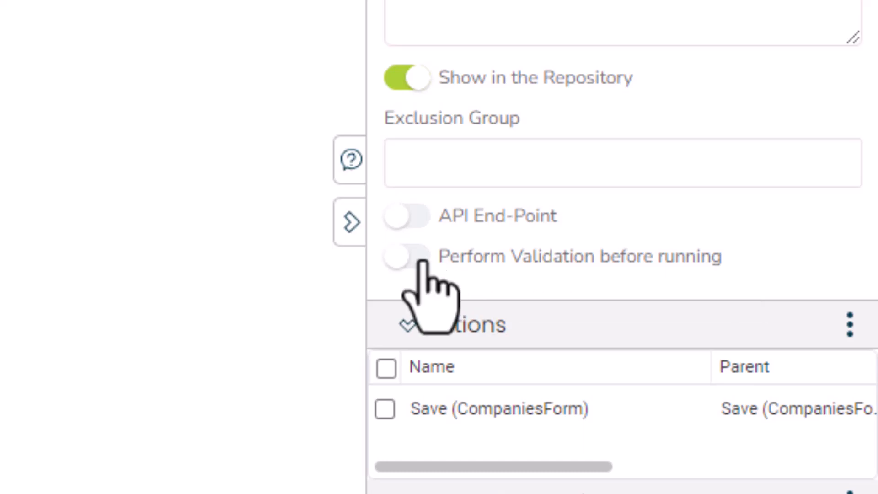
{"action": "left_click", "coordinate": [420, 259]}
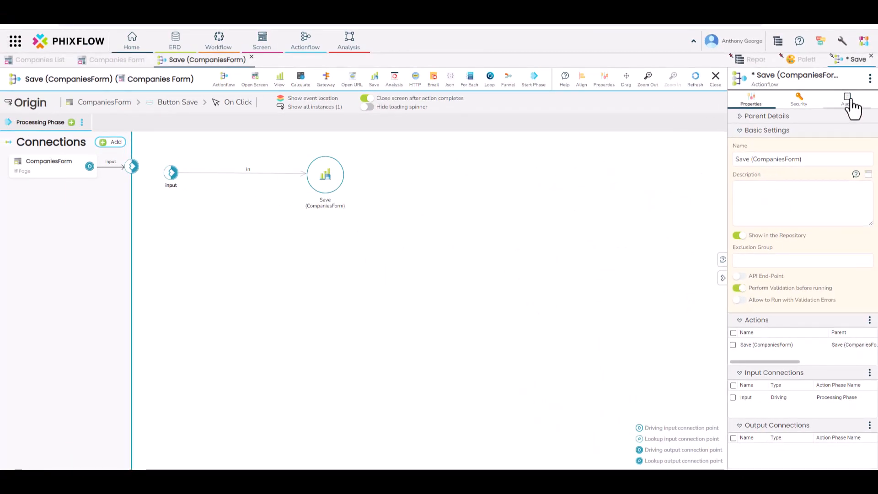
{"action": "left_click", "coordinate": [871, 78]}
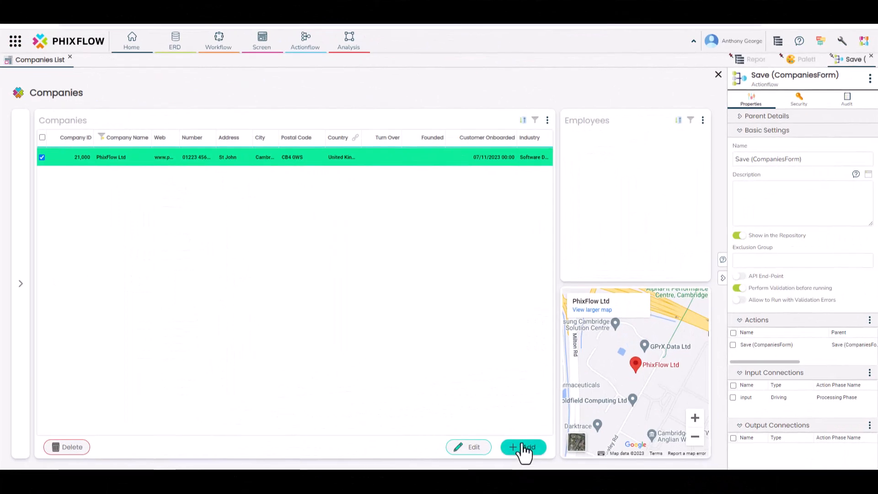
Start a new customer with Country United Kingdom and Industry Telecoms, leaving Company Name blank.
{"action": "left_click", "coordinate": [525, 451]}
{"action": "left_click", "coordinate": [586, 165]}
{"action": "type", "text": "United"}
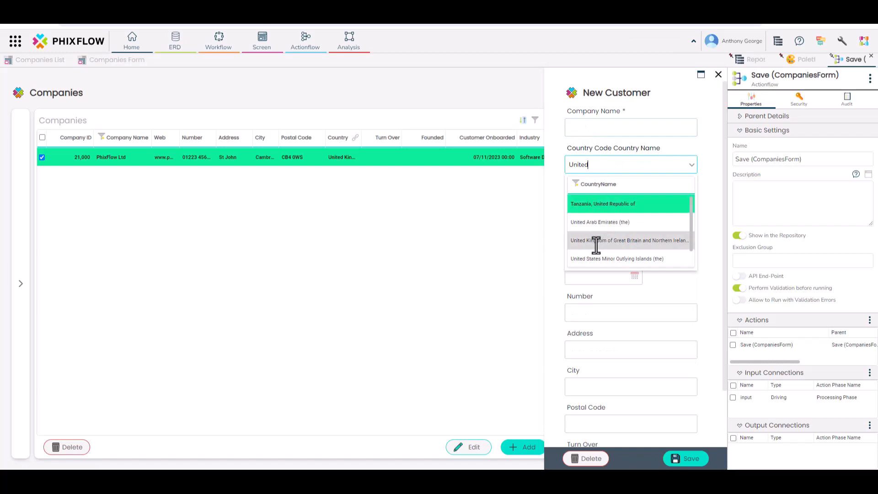
{"action": "left_click", "coordinate": [596, 242]}
{"action": "left_click", "coordinate": [574, 200]}
{"action": "type", "text": "Telecoms"}
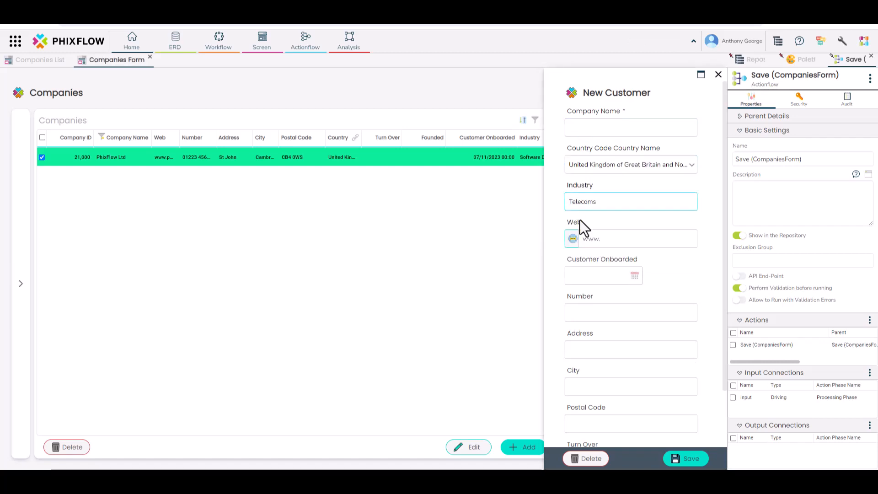
Attempt to save, check the details showing Company Name is mandatory, and dismiss the validation errors.
{"action": "left_click", "coordinate": [676, 459]}
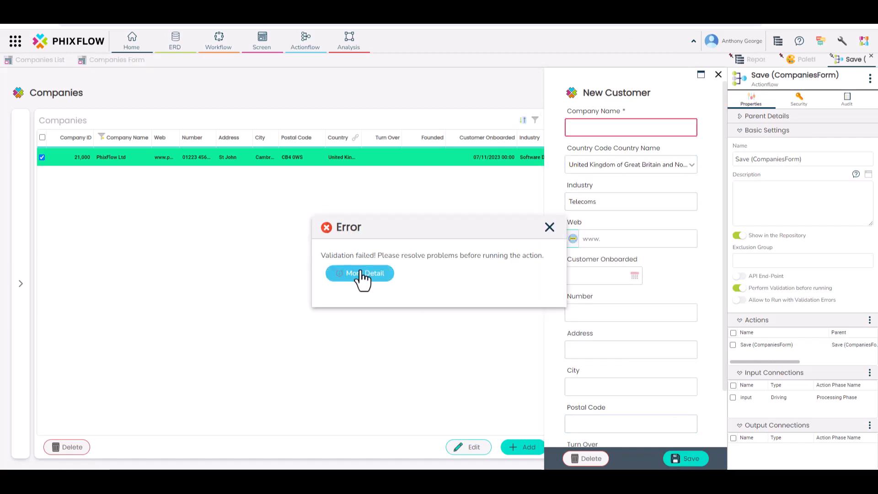
{"action": "left_click", "coordinate": [362, 273]}
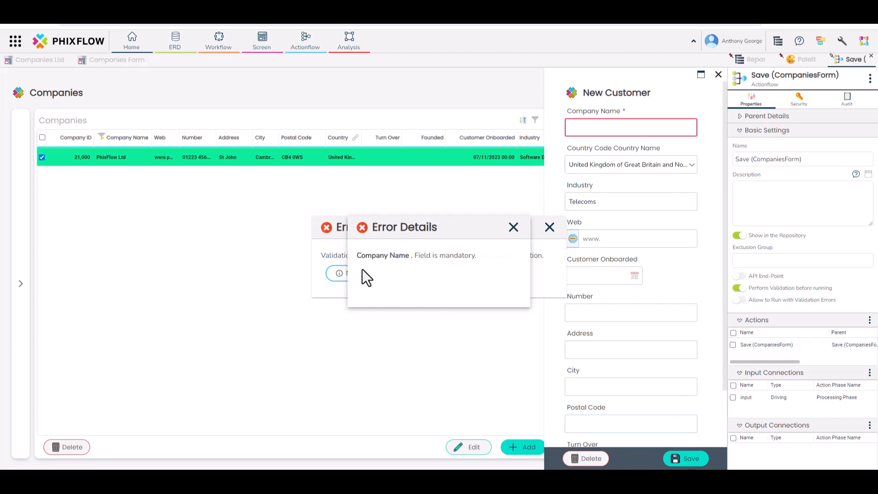
{"action": "left_click", "coordinate": [514, 227]}
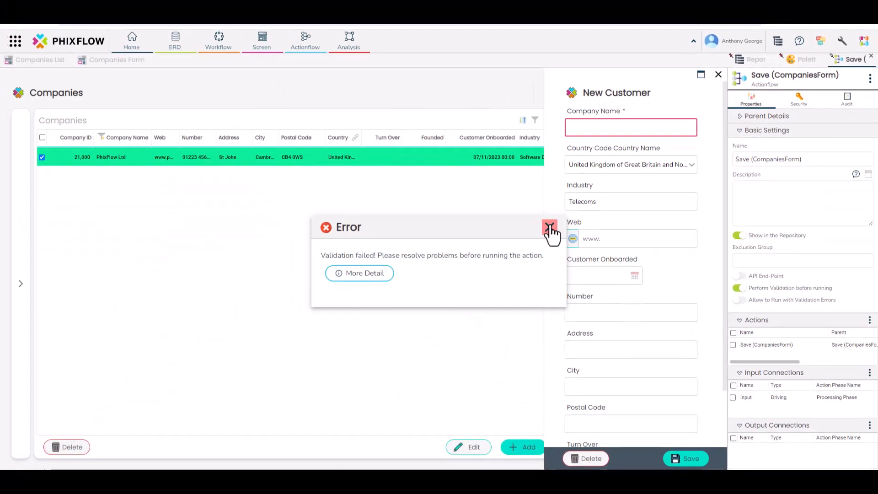
{"action": "left_click", "coordinate": [269, 490]}
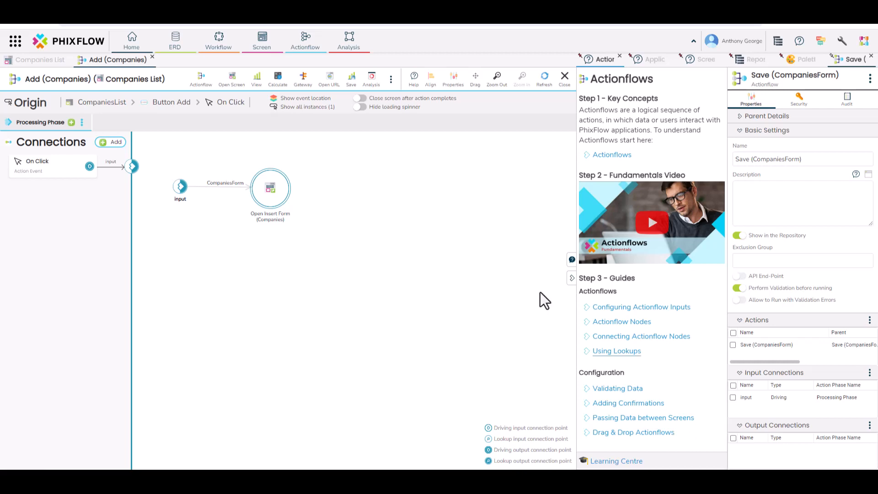
Go to the Analysis tab in the top navigation bar to reach Analysis Models.
{"action": "left_click", "coordinate": [351, 49]}
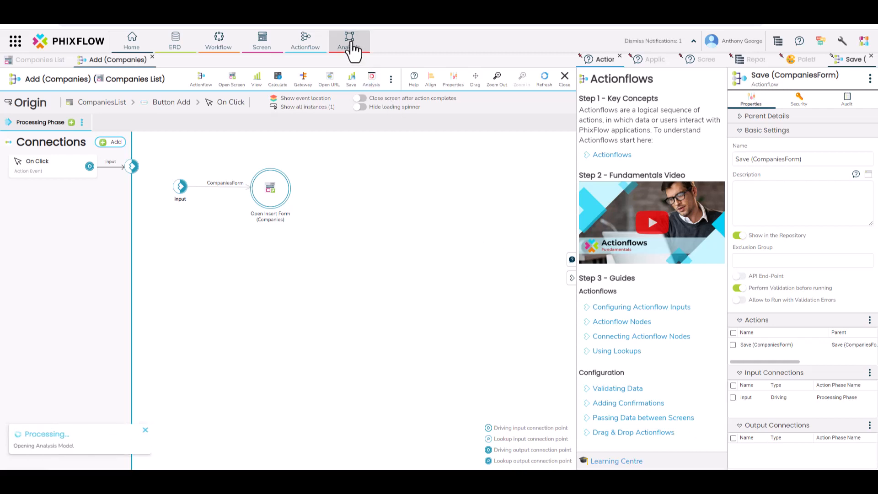